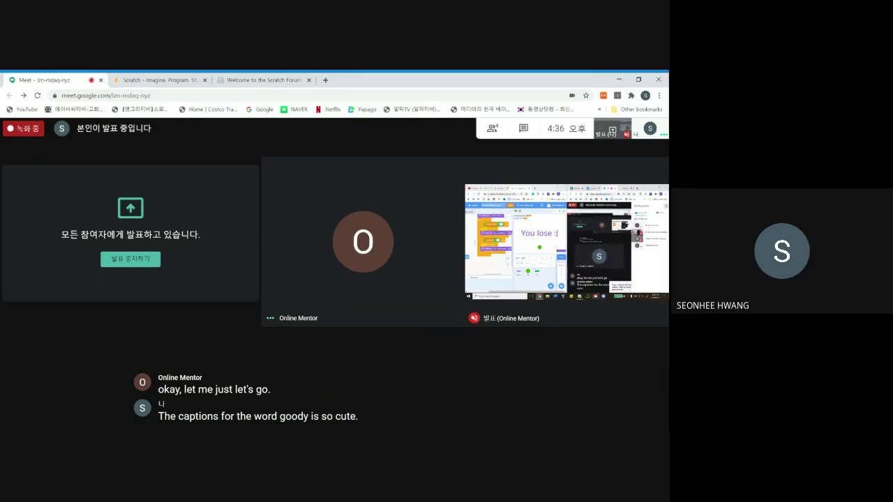
Step: Switch to the Bytes & Bots forum and read through the posts in the Welcome to the Scratch Forum! topic
{"action": "mouse_move", "coordinate": [277, 423]}
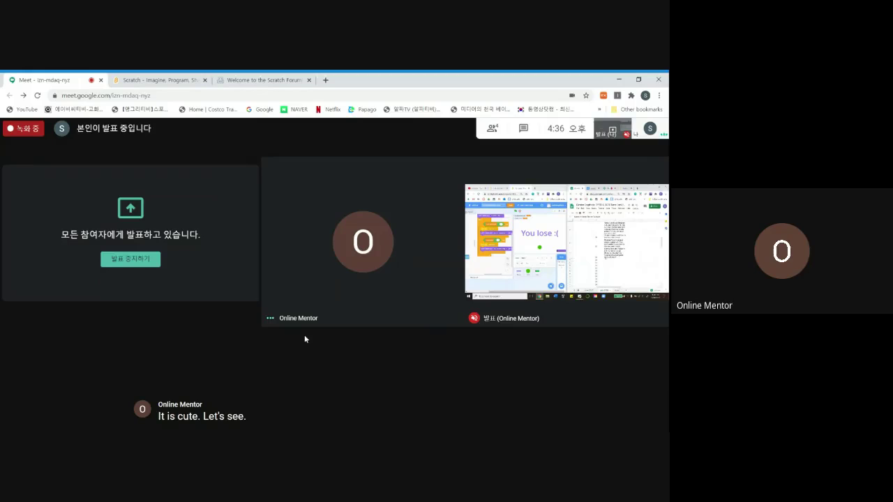
{"action": "left_click", "coordinate": [259, 77]}
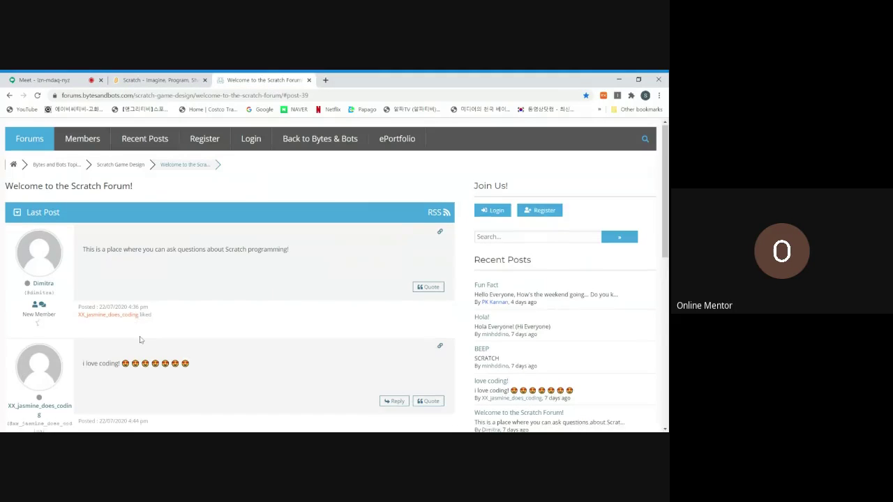
{"action": "scroll", "coordinate": [140, 339], "scroll_direction": "down", "scroll_amount": 5}
{"action": "scroll", "coordinate": [173, 342], "scroll_direction": "up", "scroll_amount": 1}
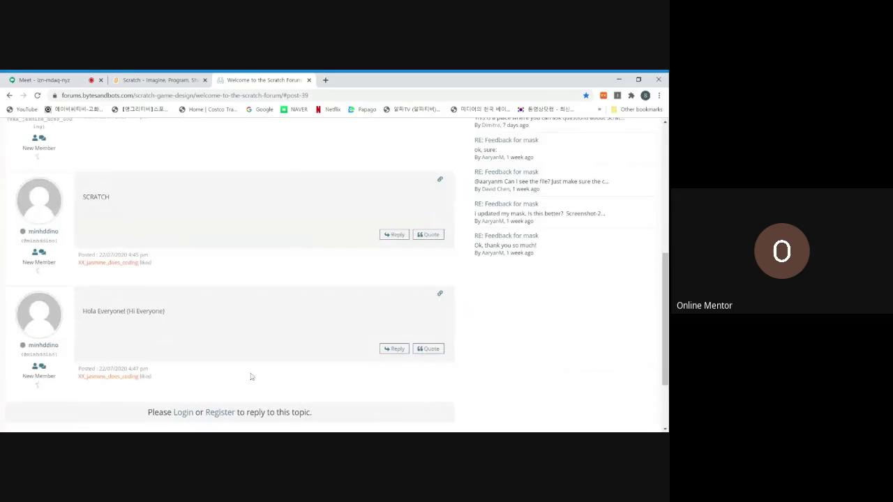
{"action": "scroll", "coordinate": [249, 315], "scroll_direction": "up", "scroll_amount": 10}
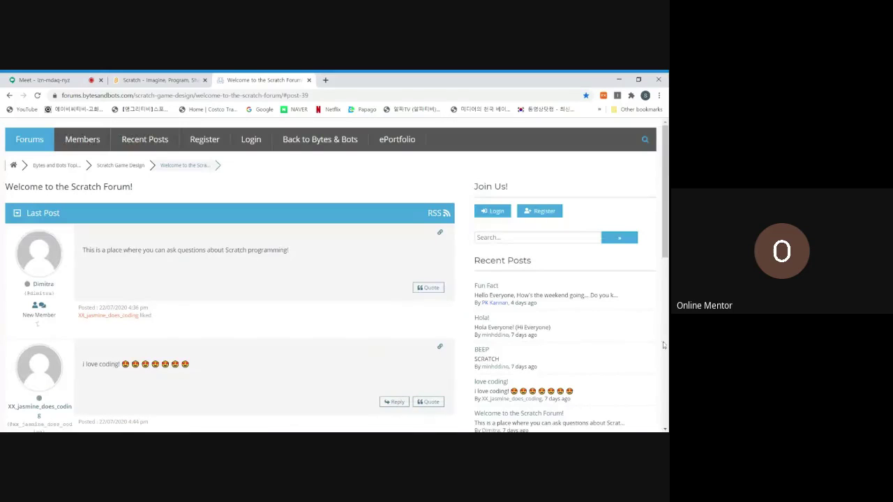
{"action": "scroll", "coordinate": [346, 305], "scroll_direction": "down", "scroll_amount": 5}
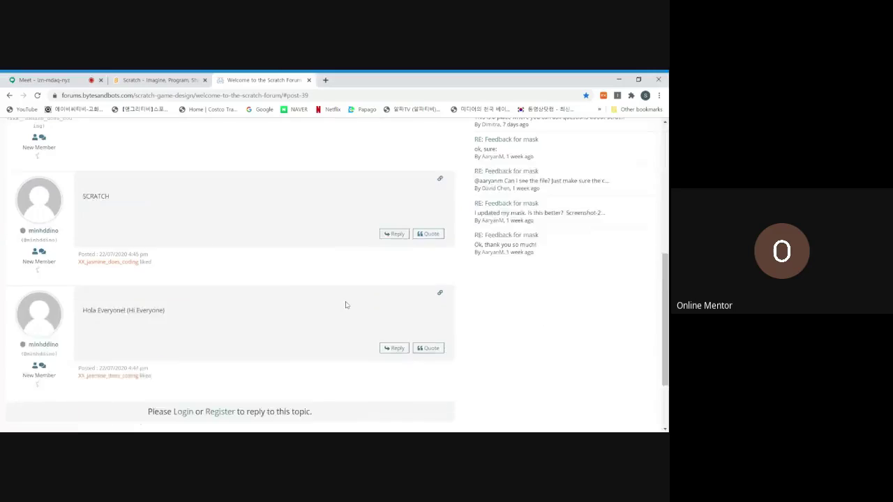
{"action": "scroll", "coordinate": [346, 305], "scroll_direction": "down", "scroll_amount": 2}
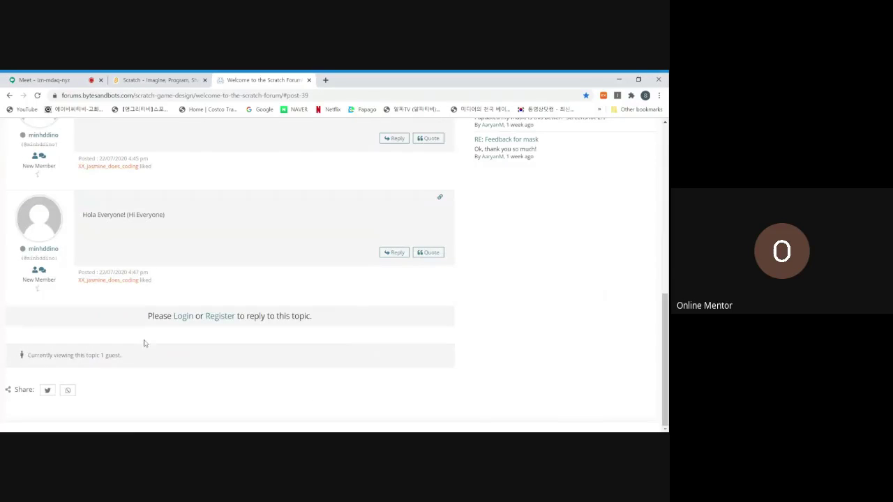
{"action": "scroll", "coordinate": [137, 337], "scroll_direction": "up", "scroll_amount": 2}
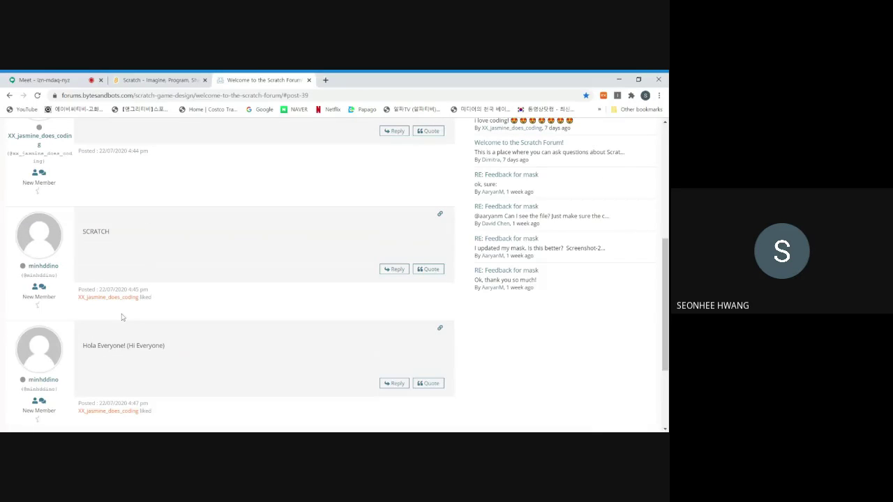
{"action": "scroll", "coordinate": [175, 323], "scroll_direction": "down", "scroll_amount": 2}
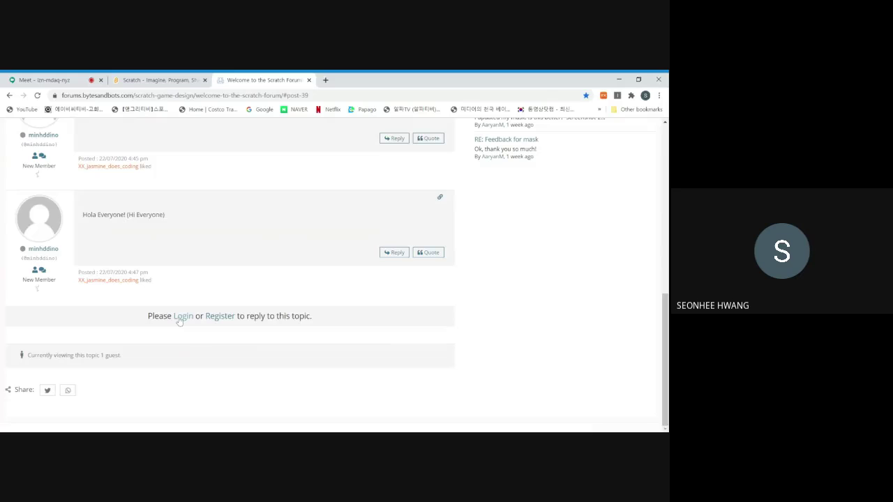
Step: Log in to the forum with the prefilled account credentials, completing the not-a-robot check, and go to the topic's reply form
{"action": "left_click", "coordinate": [178, 317]}
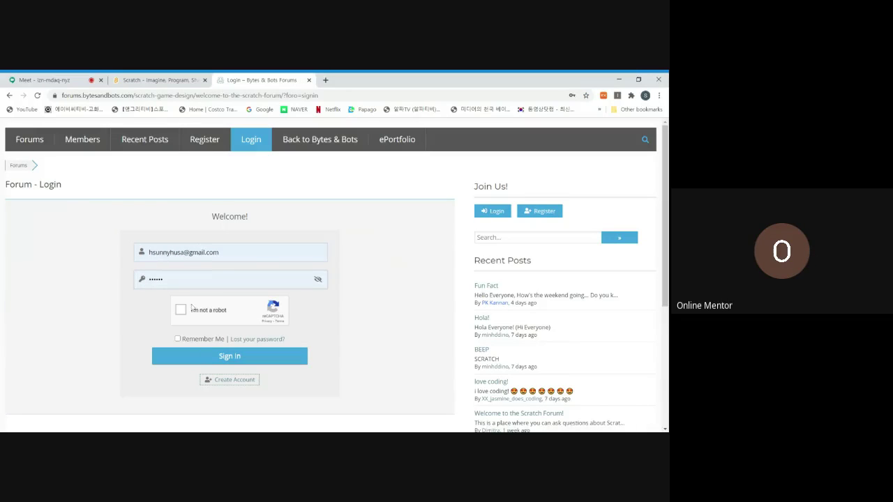
{"action": "left_click", "coordinate": [181, 310]}
{"action": "left_click", "coordinate": [220, 352]}
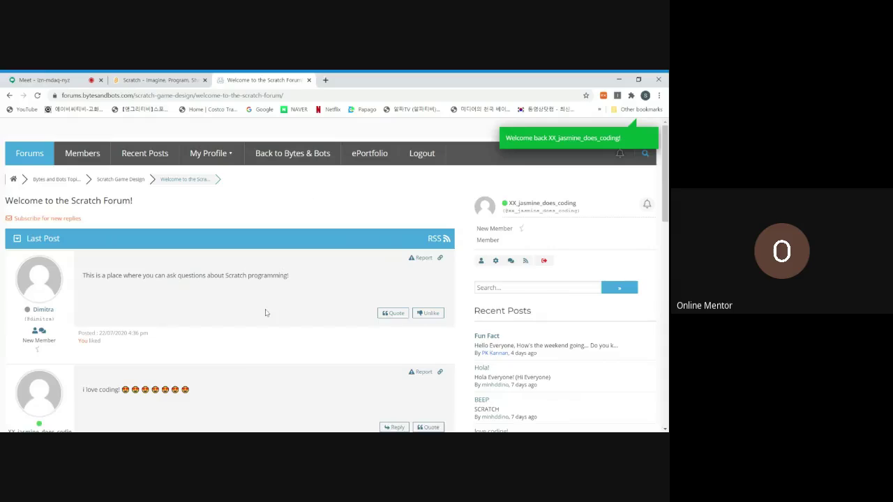
{"action": "scroll", "coordinate": [269, 313], "scroll_direction": "down", "scroll_amount": 10}
{"action": "scroll", "coordinate": [279, 321], "scroll_direction": "down", "scroll_amount": 3}
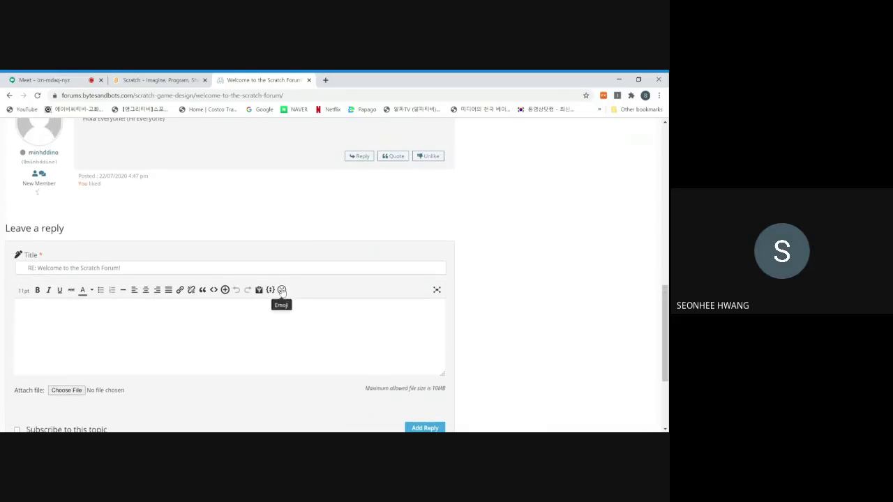
Step: Switch to Scratch, list all projects, and open the code of the Ball game UwU project
{"action": "left_click", "coordinate": [130, 78]}
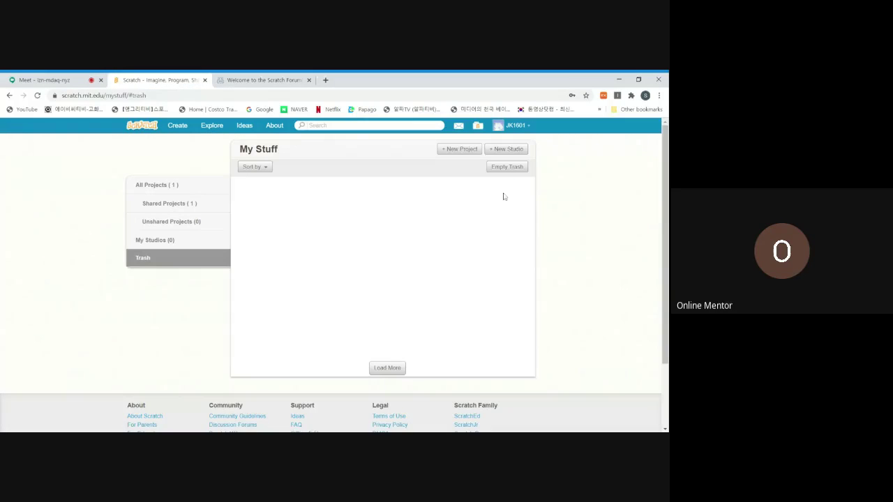
{"action": "left_click", "coordinate": [153, 185]}
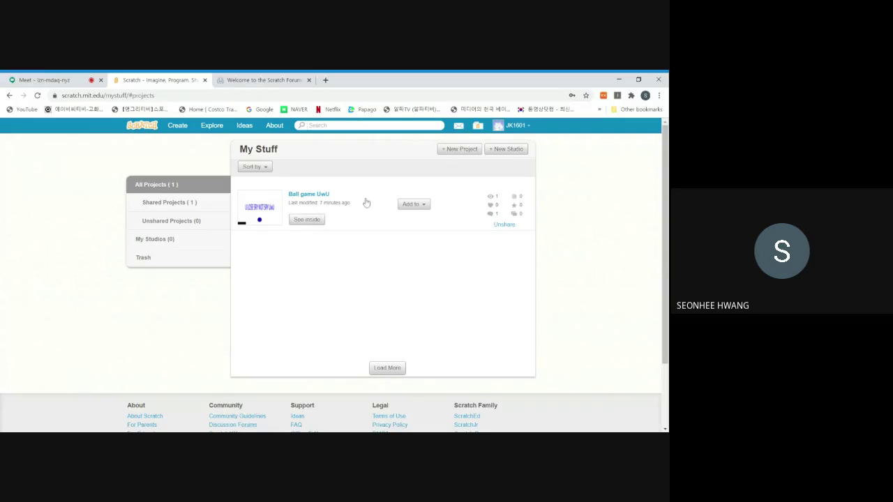
{"action": "left_click", "coordinate": [299, 218]}
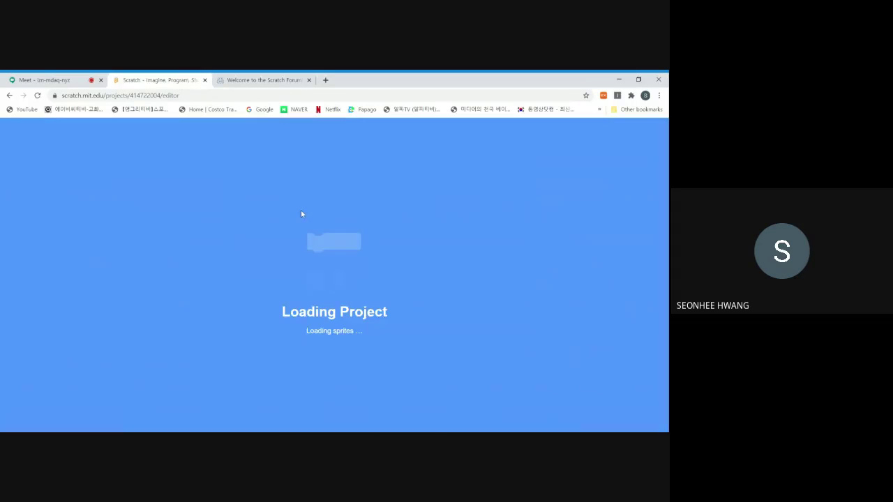
{"action": "scroll", "coordinate": [240, 203], "scroll_direction": "up", "scroll_amount": 5}
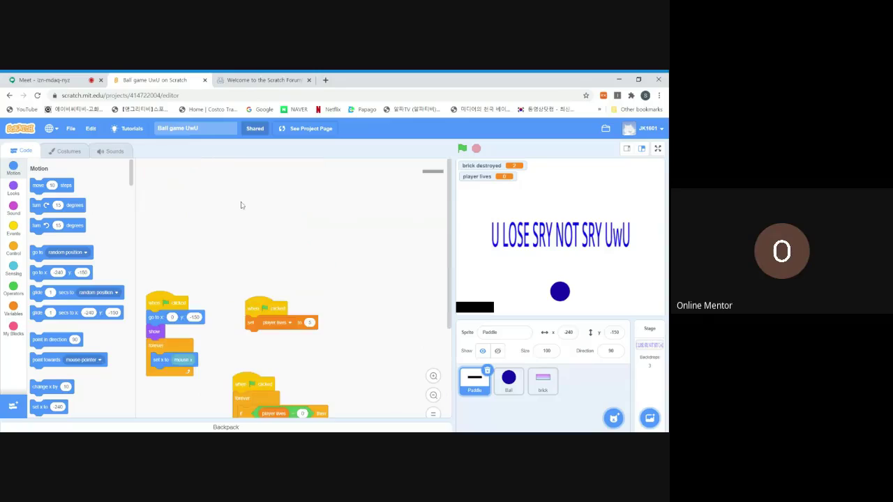
{"action": "scroll", "coordinate": [241, 203], "scroll_direction": "down", "scroll_amount": 2}
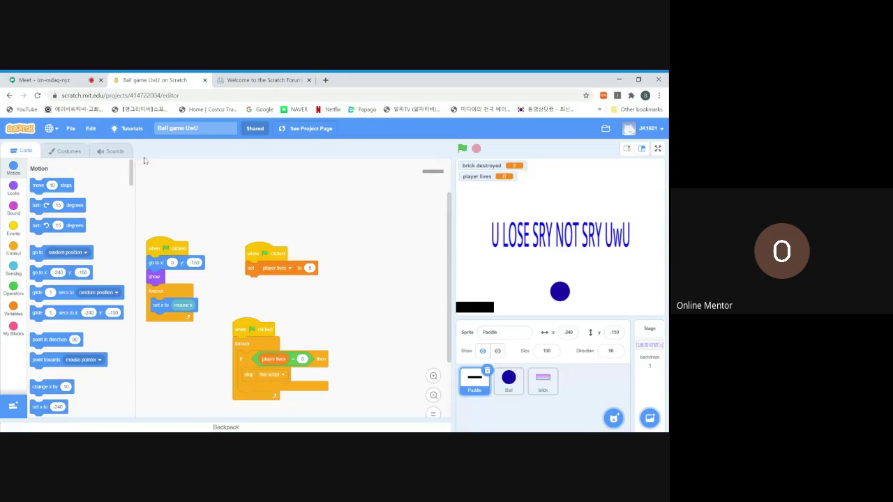
Step: Copy the share link of the Ball game UwU project from its project page
{"action": "left_click", "coordinate": [307, 130]}
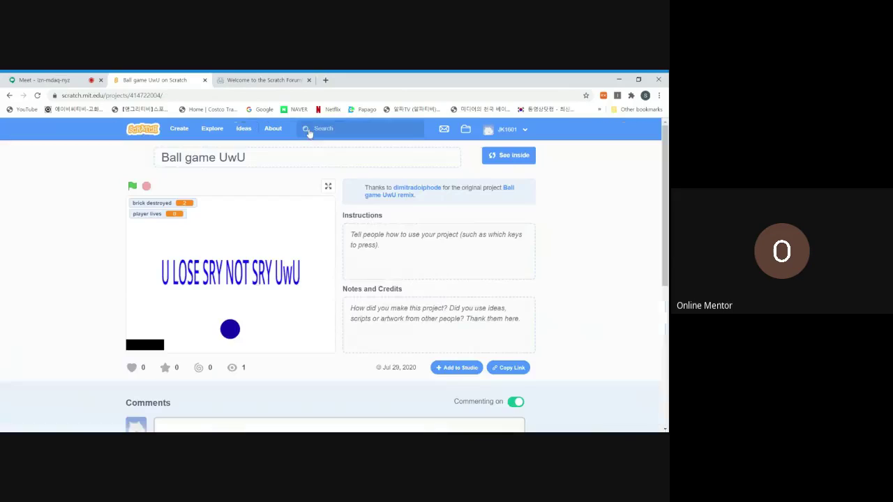
{"action": "left_click", "coordinate": [500, 368]}
{"action": "left_click", "coordinate": [435, 182]}
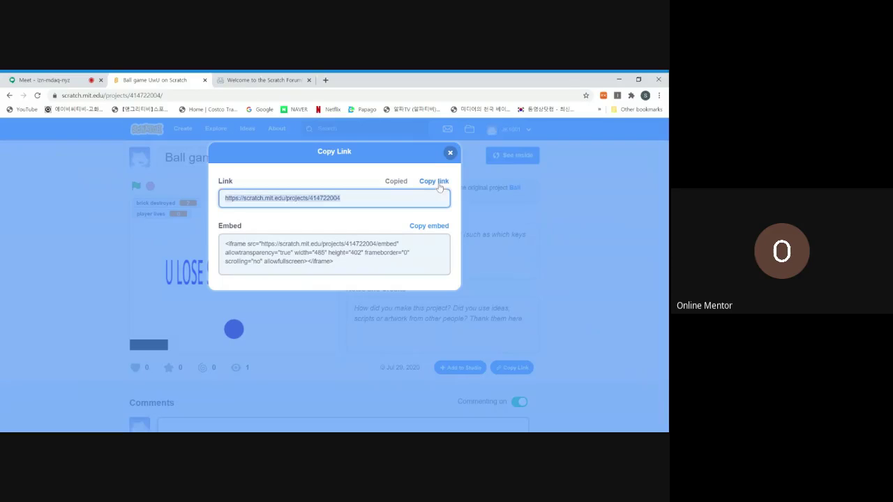
{"action": "left_click", "coordinate": [450, 153]}
Step: Return to the forum topic and paste the copied Scratch project link into the reply message
{"action": "key", "text": "ctrl+Tab"}
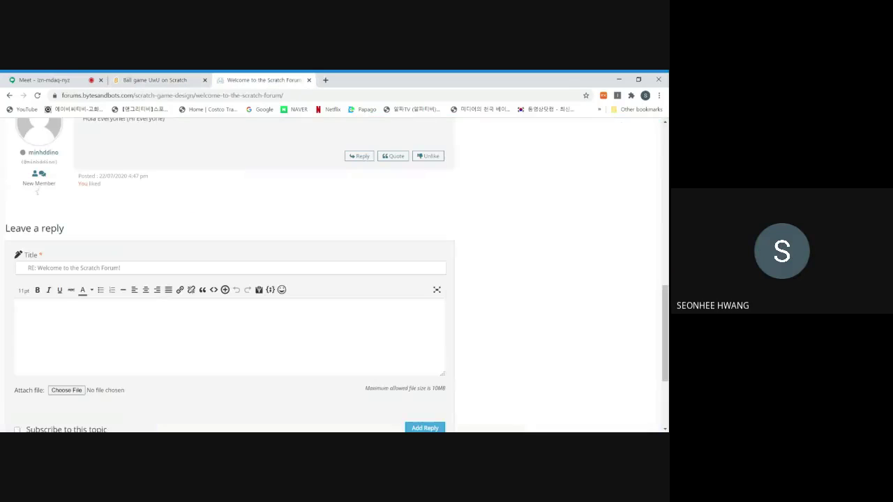
{"action": "left_click", "coordinate": [17, 313]}
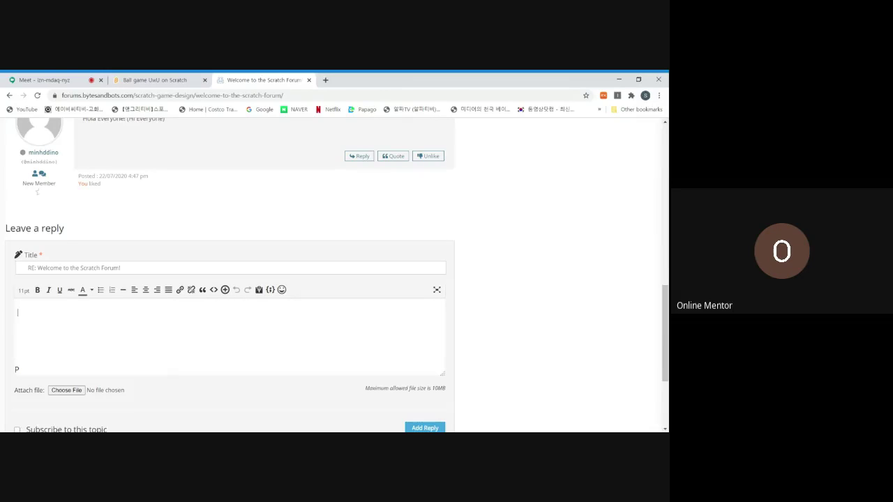
{"action": "key", "text": "ctrl+v"}
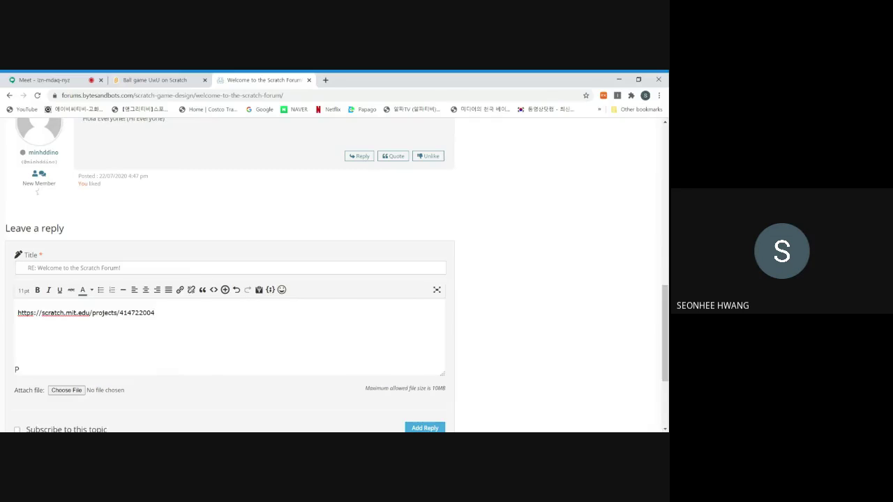
{"action": "scroll", "coordinate": [338, 297], "scroll_direction": "down", "scroll_amount": 3}
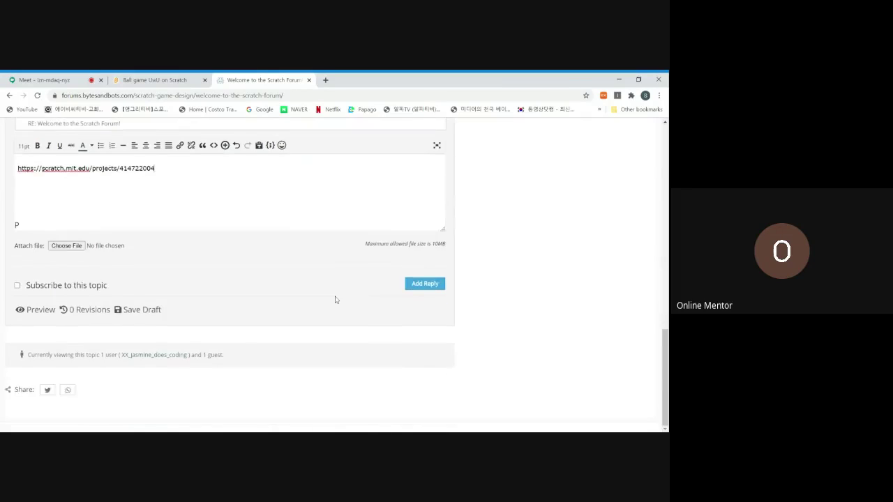
{"action": "scroll", "coordinate": [334, 300], "scroll_direction": "up", "scroll_amount": 5}
{"action": "scroll", "coordinate": [196, 343], "scroll_direction": "down", "scroll_amount": 2}
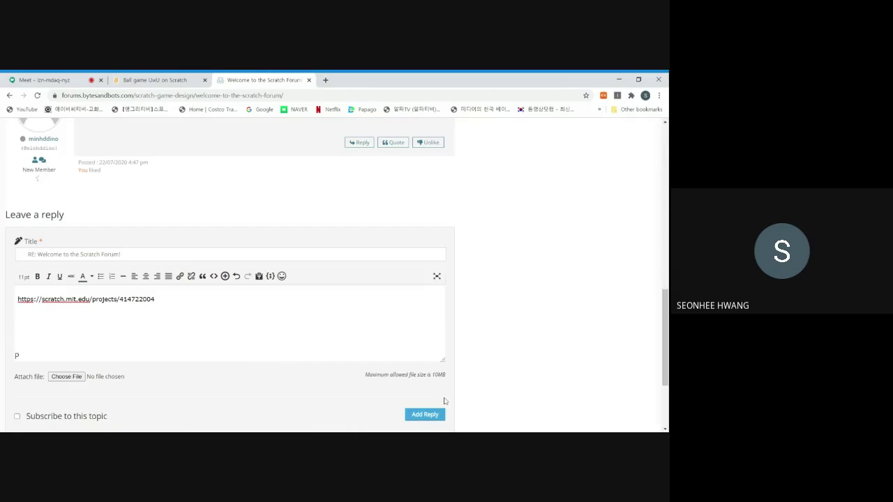
Step: Delete the pasted project link from the reply message
{"action": "key", "text": "shift+Left"}
{"action": "key", "text": "shift+Left"}
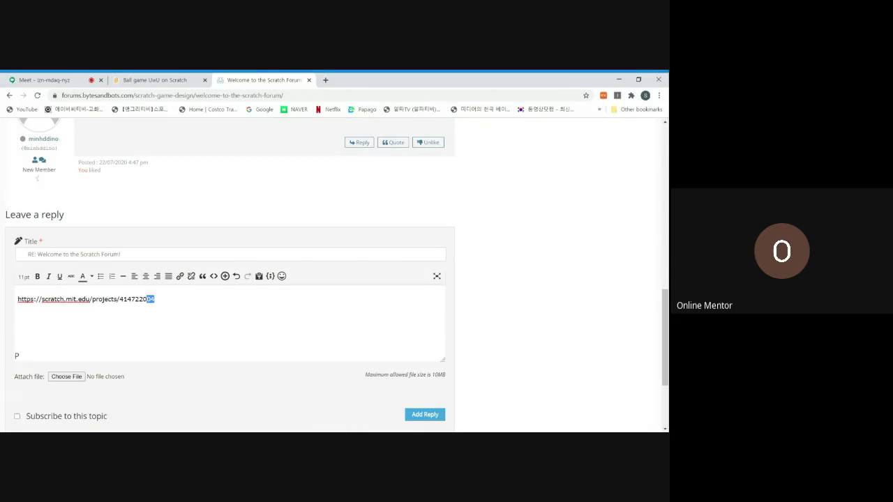
{"action": "key", "text": "shift+Home"}
{"action": "key", "text": "BackSpace"}
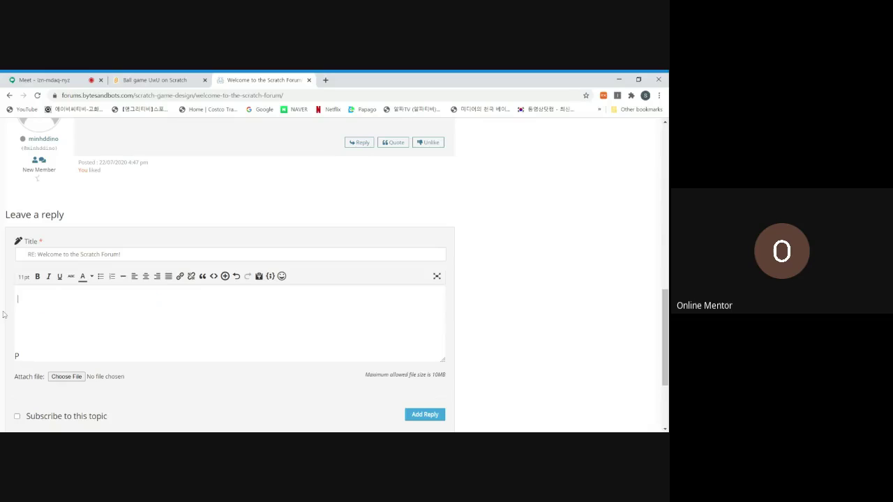
Step: Go to the Scratch Game Design forum and start a new topic there
{"action": "scroll", "coordinate": [425, 353], "scroll_direction": "down", "scroll_amount": 1}
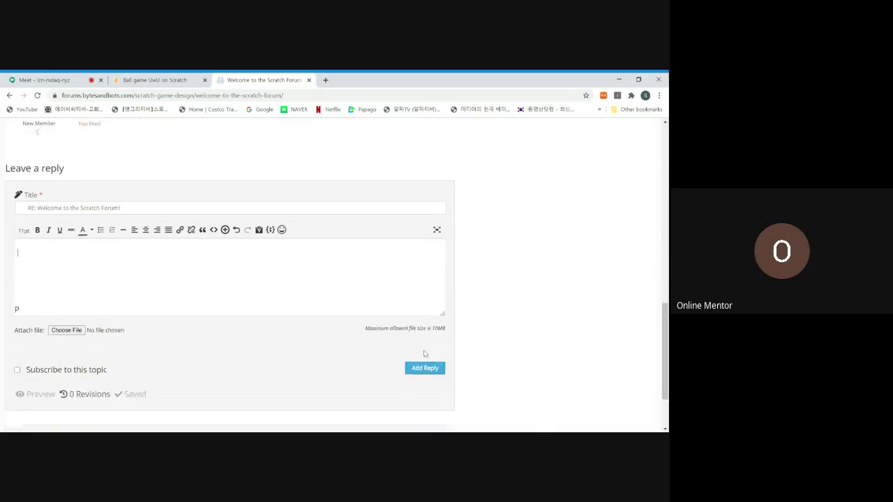
{"action": "scroll", "coordinate": [423, 353], "scroll_direction": "down", "scroll_amount": 2}
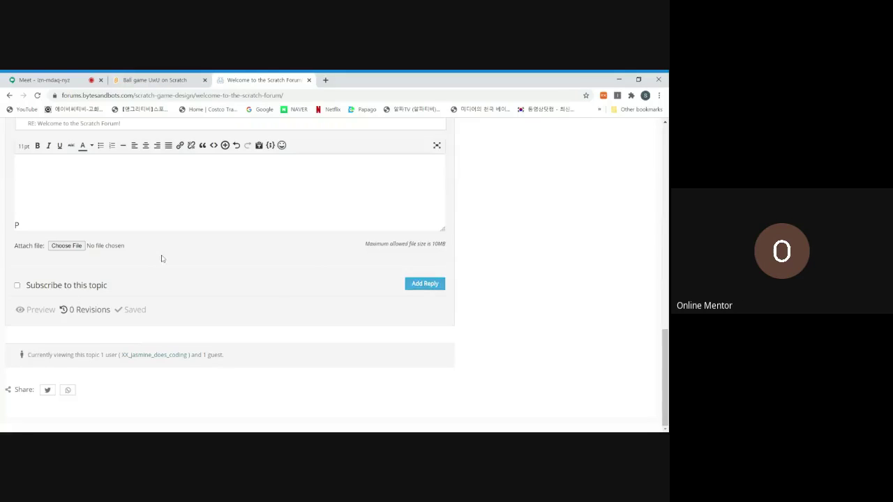
{"action": "scroll", "coordinate": [161, 256], "scroll_direction": "up", "scroll_amount": 5}
{"action": "scroll", "coordinate": [161, 256], "scroll_direction": "up", "scroll_amount": 10}
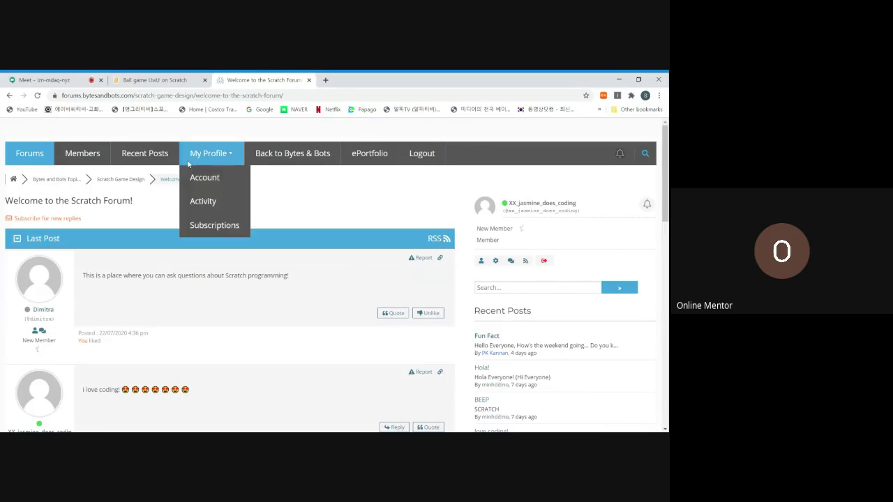
{"action": "left_click", "coordinate": [106, 179]}
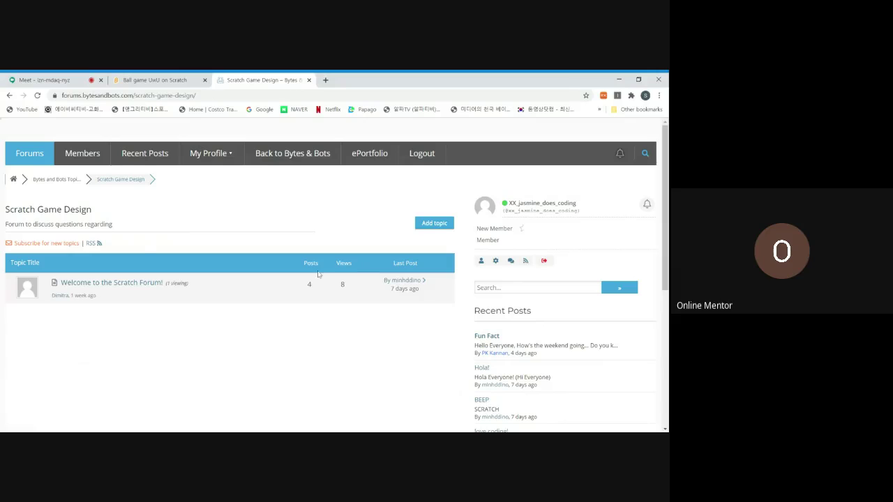
{"action": "left_click", "coordinate": [425, 223]}
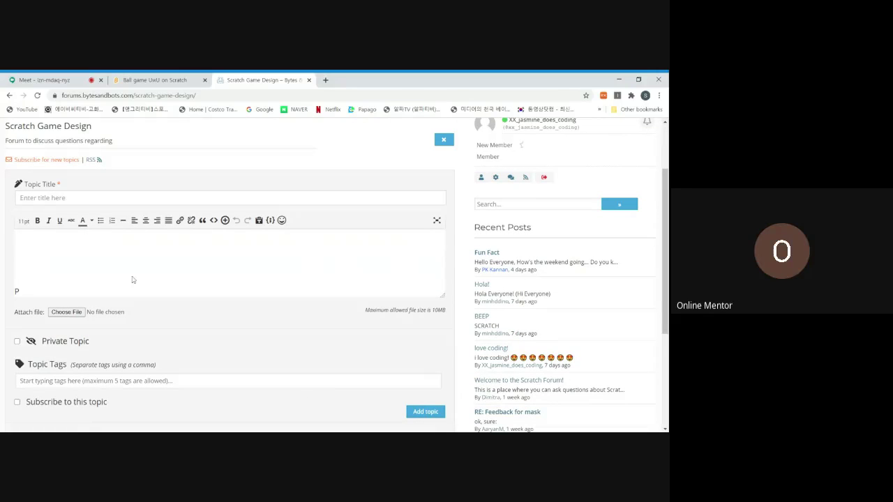
Step: Enter "heres my new game!" as the topic title, followed by the bracketed remark "(i was the only one who came and fin"
{"action": "type", "text": "h"}
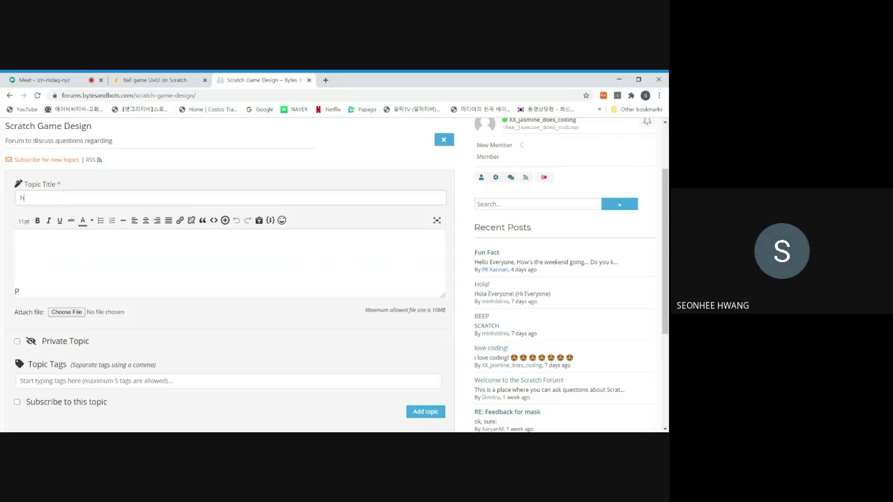
{"action": "type", "text": "eres my"}
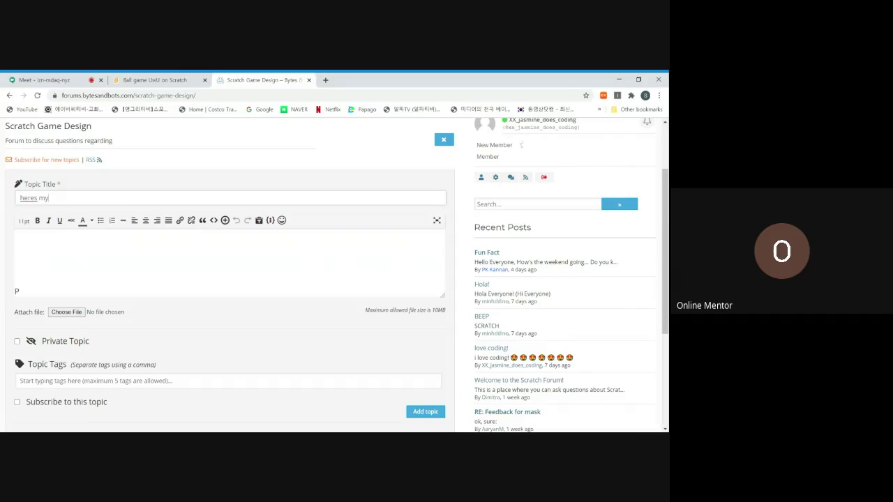
{"action": "type", "text": " new game! (i was the only one who c"}
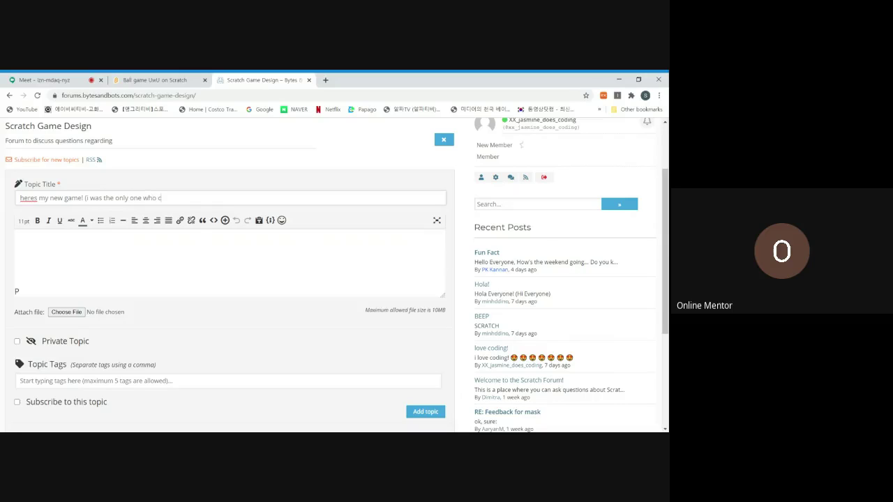
{"action": "type", "text": "amr"}
{"action": "key", "text": "BackSpace"}
{"action": "type", "text": "e and fin"}
Step: Remove the bracketed remark from the topic title and correct the title to "here's my new game!"
{"action": "key", "text": "BackSpace"}
{"action": "key", "text": "BackSpace"}
{"action": "key", "text": "BackSpace"}
{"action": "key", "text": "BackSpace"}
{"action": "key", "text": "BackSpace"}
{"action": "key", "text": "BackSpace"}
{"action": "key", "text": "BackSpace"}
{"action": "key", "text": "BackSpace"}
{"action": "key", "text": "BackSpace"}
{"action": "key", "text": "BackSpace"}
{"action": "key", "text": "BackSpace"}
{"action": "key", "text": "BackSpace"}
{"action": "key", "text": "BackSpace"}
{"action": "key", "text": "BackSpace"}
{"action": "key", "text": "BackSpace"}
{"action": "key", "text": "BackSpace"}
{"action": "key", "text": "BackSpace"}
{"action": "key", "text": "BackSpace"}
{"action": "key", "text": "BackSpace"}
{"action": "key", "text": "BackSpace"}
{"action": "key", "text": "BackSpace"}
{"action": "key", "text": "BackSpace"}
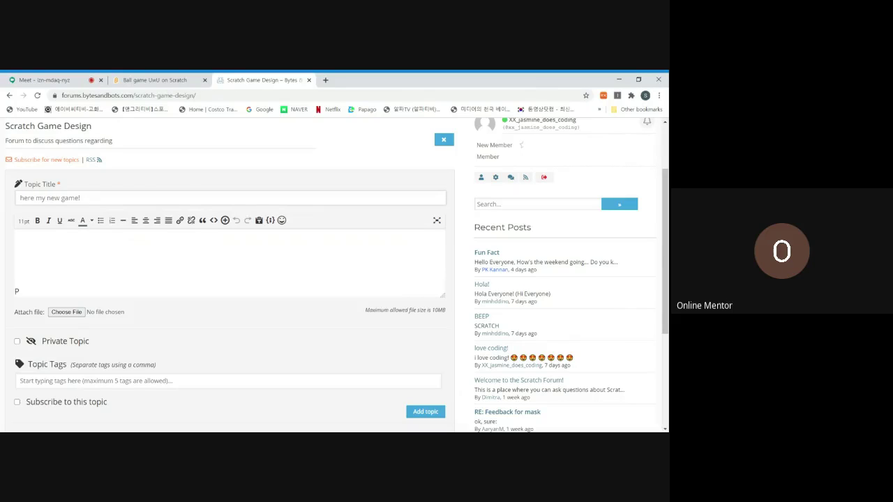
{"action": "type", "text": "!"}
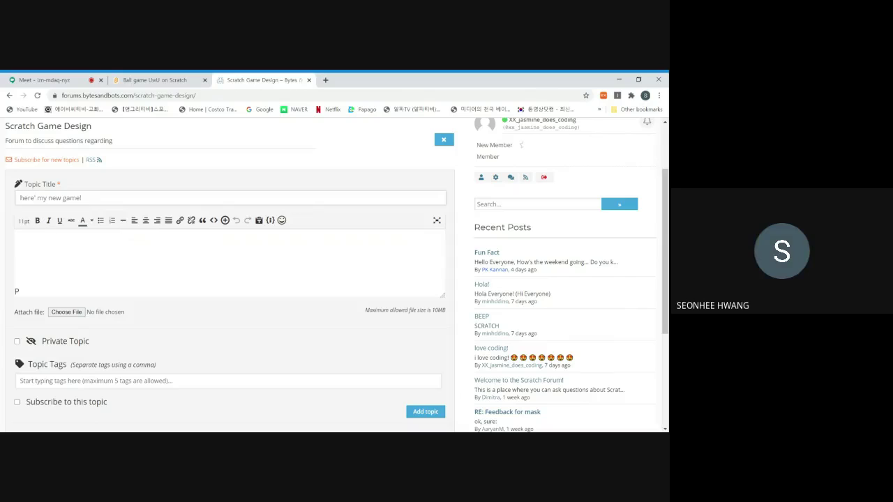
{"action": "type", "text": "s"}
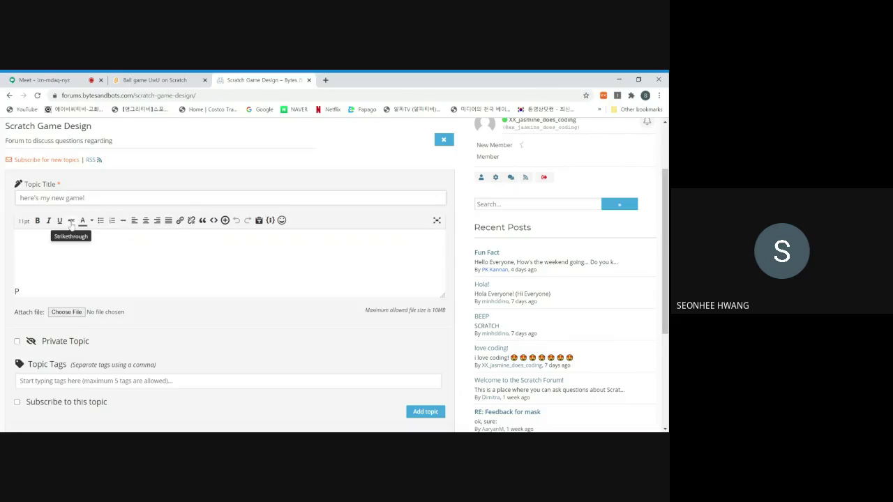
{"action": "left_click", "coordinate": [63, 264]}
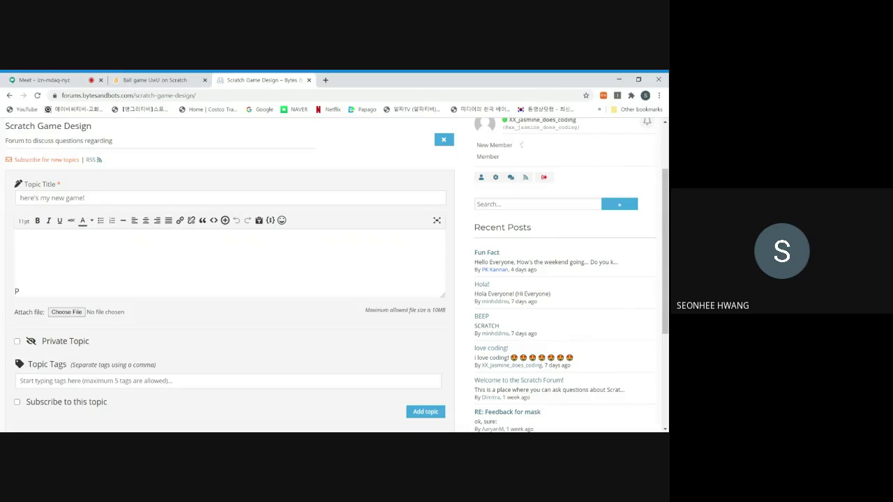
{"action": "type", "text": "https://scratch.mit.edu/projects/414722004"}
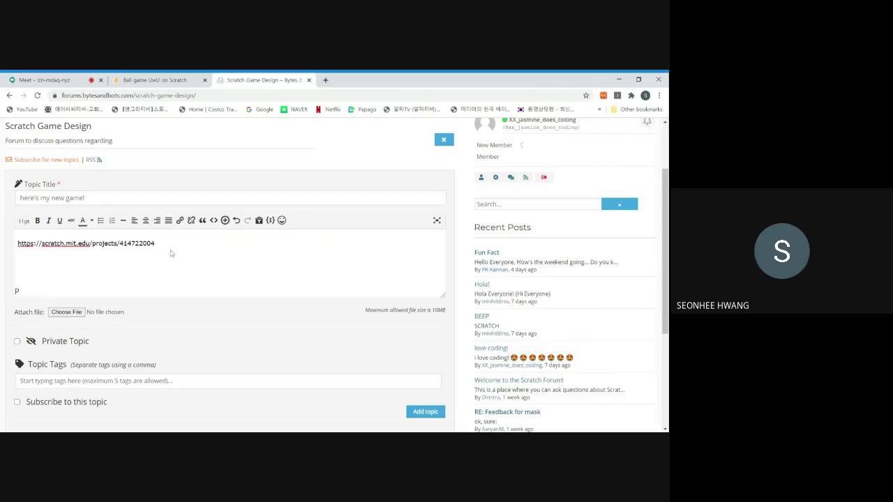
{"action": "type", "text": "here"}
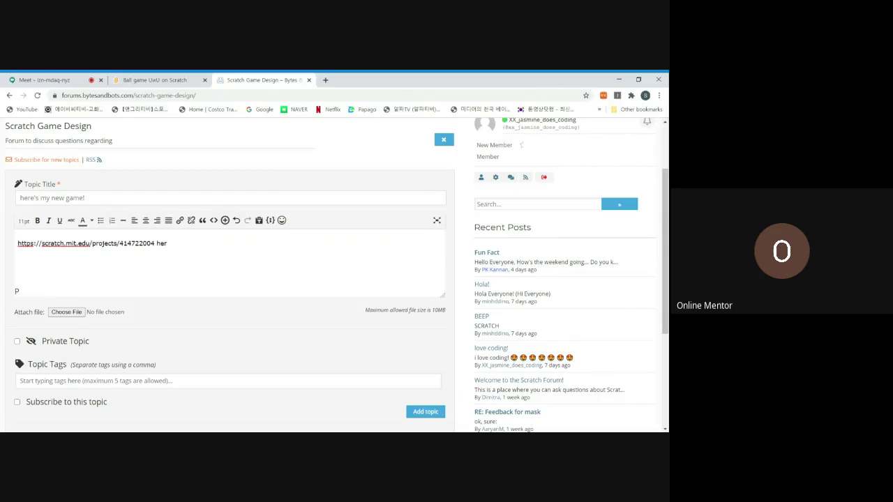
{"action": "key", "text": "BackSpace"}
{"action": "key", "text": "BackSpace"}
{"action": "key", "text": "BackSpace"}
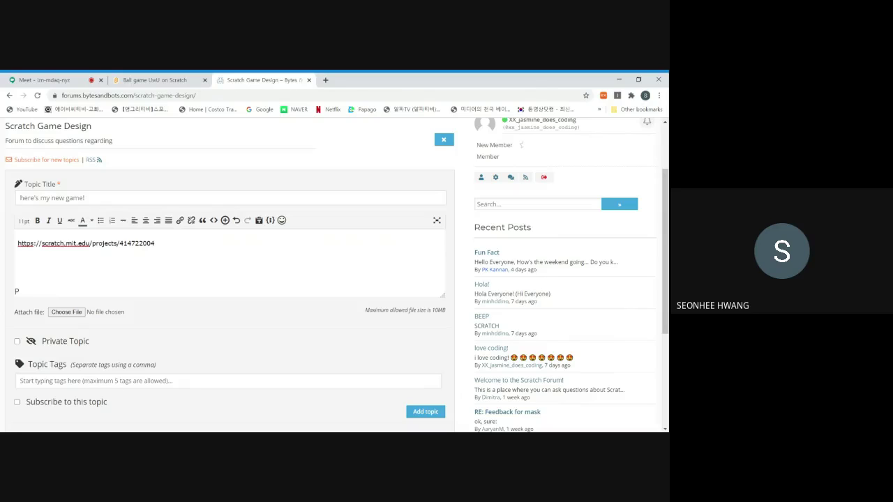
{"action": "key", "text": "Return"}
{"action": "type", "text": "here'"}
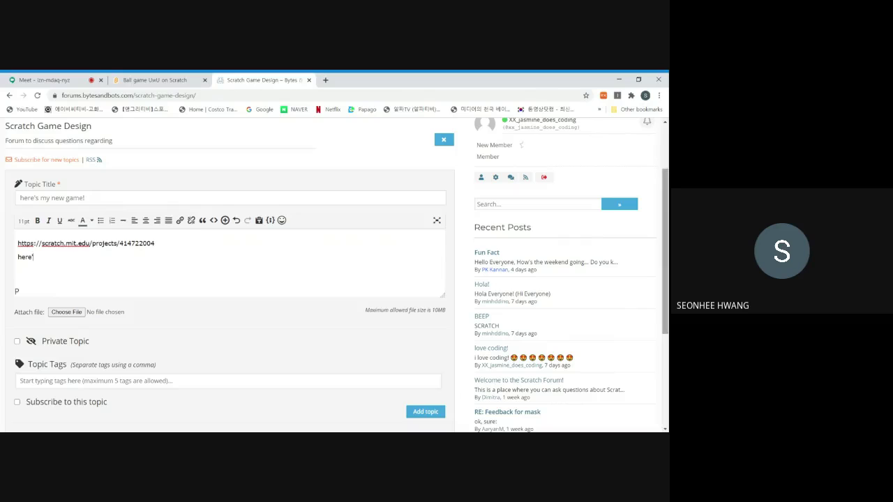
{"action": "type", "text": "s my new game!"}
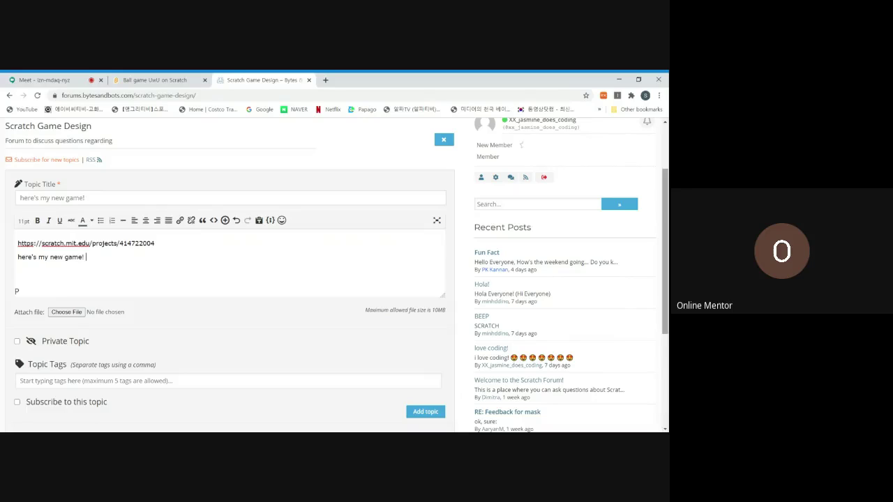
{"action": "type", "text": "we had a little bu"}
{"action": "key", "text": "BackSpace"}
{"action": "type", "text": "it of sp"}
{"action": "key", "text": "BackSpace"}
{"action": "type", "text": "ome promblems"}
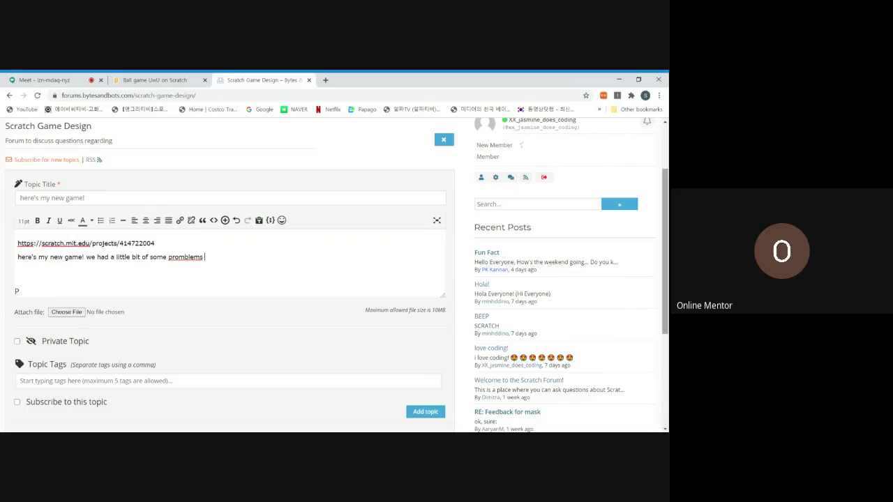
{"action": "type", "text": " bu"}
{"action": "key", "text": "BackSpace"}
{"action": "key", "text": "BackSpace"}
{"action": "key", "text": "BackSpace"}
{"action": "key", "text": "BackSpace"}
{"action": "key", "text": "BackSpace"}
{"action": "key", "text": "BackSpace"}
{"action": "key", "text": "BackSpace"}
{"action": "key", "text": "BackSpace"}
{"action": "key", "text": "BackSpace"}
{"action": "key", "text": "BackSpace"}
{"action": "key", "text": "BackSpace"}
{"action": "key", "text": "BackSpace"}
{"action": "key", "text": "BackSpace"}
{"action": "key", "text": "BackSpace"}
{"action": "key", "text": "BackSpace"}
{"action": "key", "text": "BackSpace"}
{"action": "key", "text": "BackSpace"}
{"action": "key", "text": "BackSpace"}
{"action": "key", "text": "BackSpace"}
{"action": "key", "text": "BackSpace"}
{"action": "key", "text": "BackSpace"}
{"action": "key", "text": "BackSpace"}
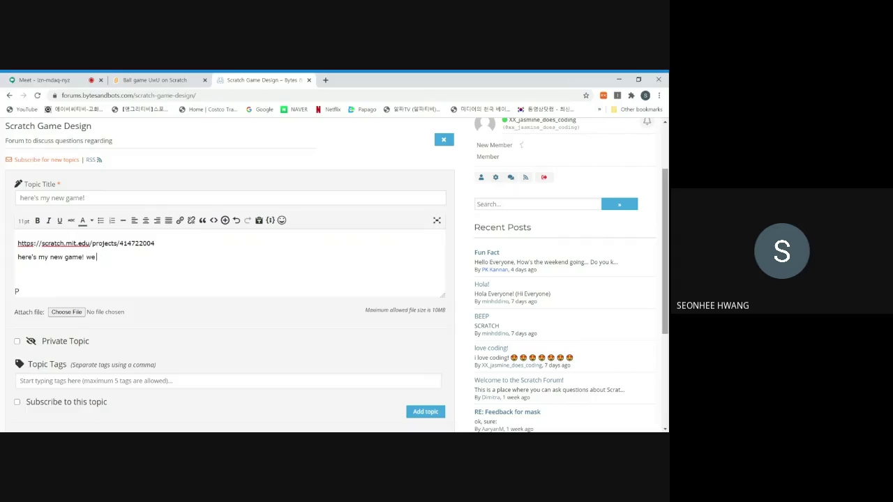
Step: Continue the message after "here's my new game!" so that it reads "we had to use"
{"action": "type", "text": "h"}
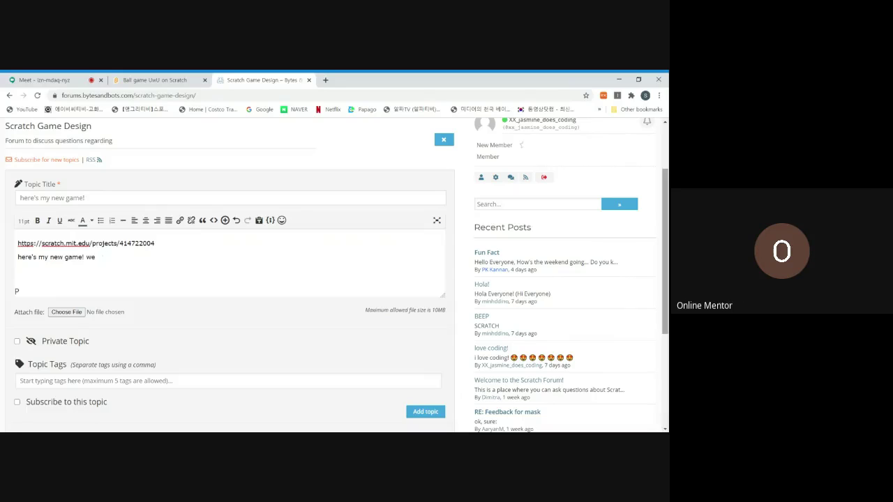
{"action": "type", "text": " had to use"}
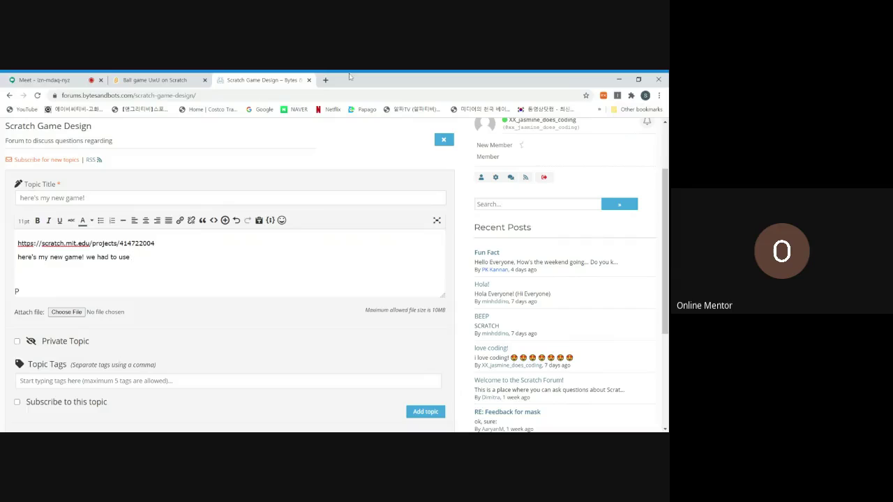
Step: Open the code of the Ball game UwU project and examine the scripts of the Ball and brick sprites and the Stage
{"action": "left_click", "coordinate": [159, 79]}
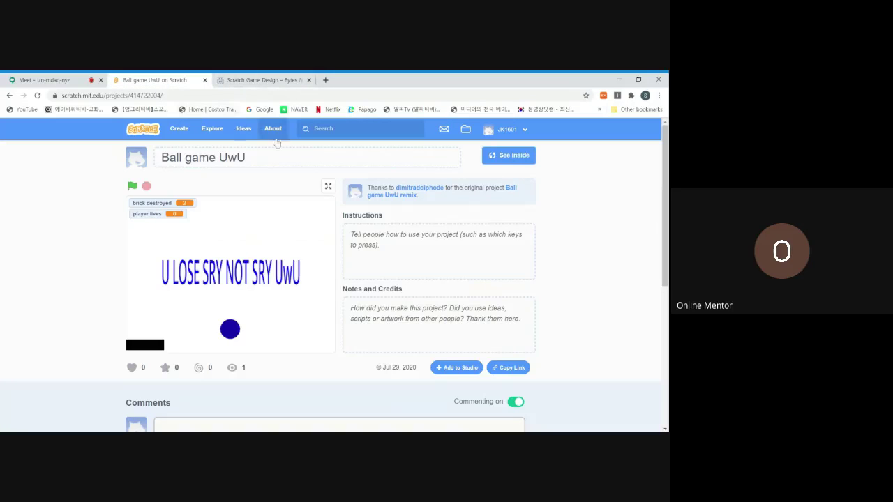
{"action": "left_click", "coordinate": [509, 156]}
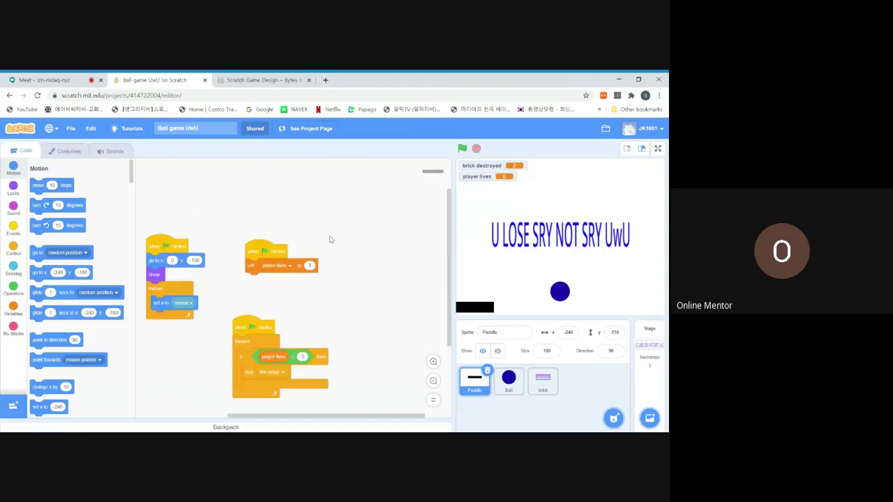
{"action": "left_click", "coordinate": [514, 388]}
{"action": "left_click", "coordinate": [546, 382]}
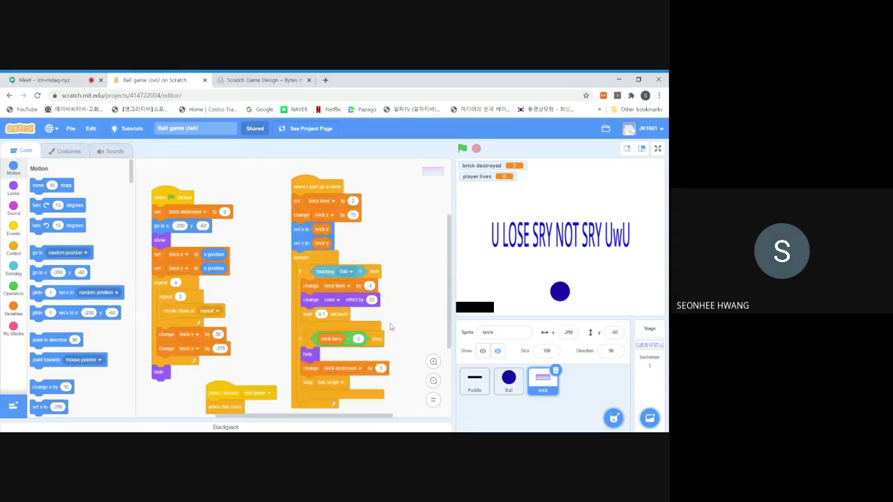
{"action": "scroll", "coordinate": [390, 323], "scroll_direction": "down", "scroll_amount": 5}
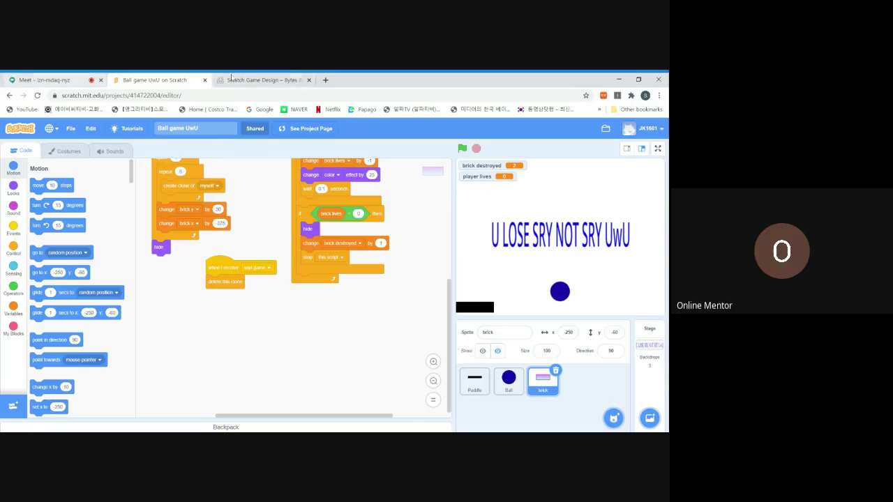
{"action": "left_click", "coordinate": [652, 339]}
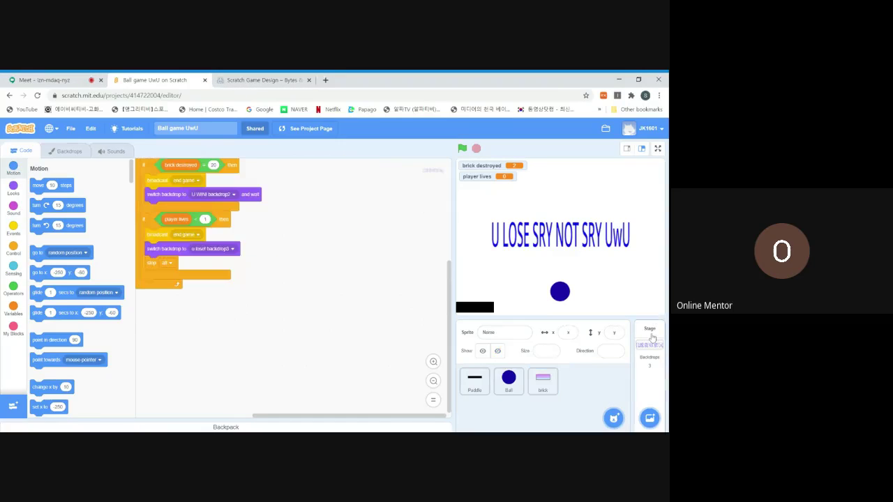
{"action": "scroll", "coordinate": [187, 215], "scroll_direction": "left", "scroll_amount": 3}
{"action": "scroll", "coordinate": [187, 215], "scroll_direction": "up", "scroll_amount": 2}
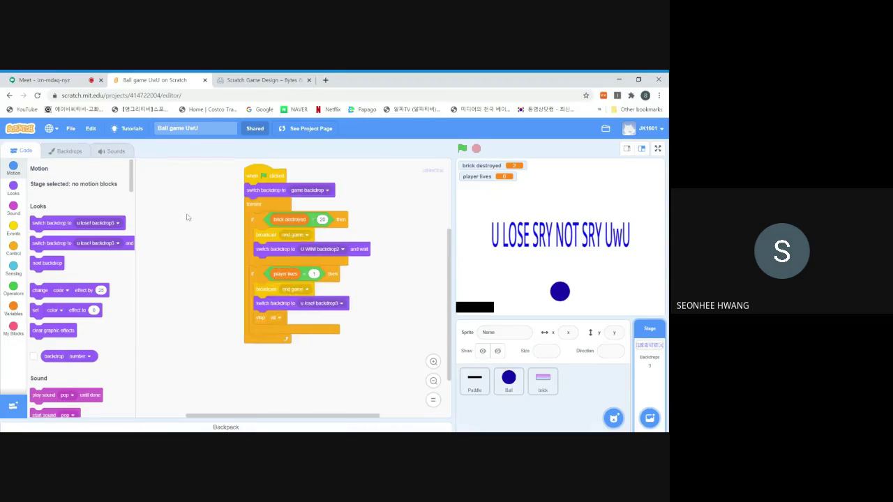
{"action": "scroll", "coordinate": [282, 263], "scroll_direction": "up", "scroll_amount": 2}
{"action": "scroll", "coordinate": [282, 263], "scroll_direction": "down", "scroll_amount": 2}
{"action": "scroll", "coordinate": [282, 264], "scroll_direction": "up", "scroll_amount": 2}
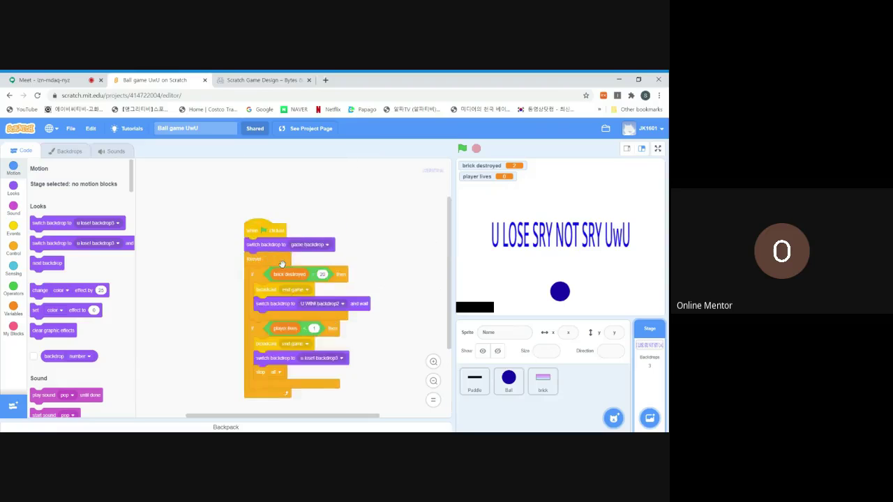
Step: Return to the forum topic and continue the message with "A LOT of loops and b"
{"action": "left_click", "coordinate": [296, 80]}
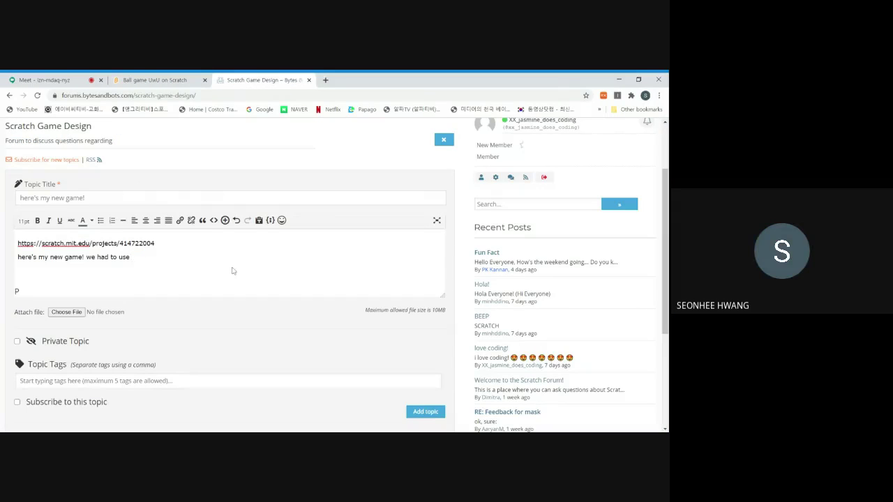
{"action": "type", "text": "a"}
{"action": "key", "text": "BackSpace"}
{"action": "key", "text": "BackSpace"}
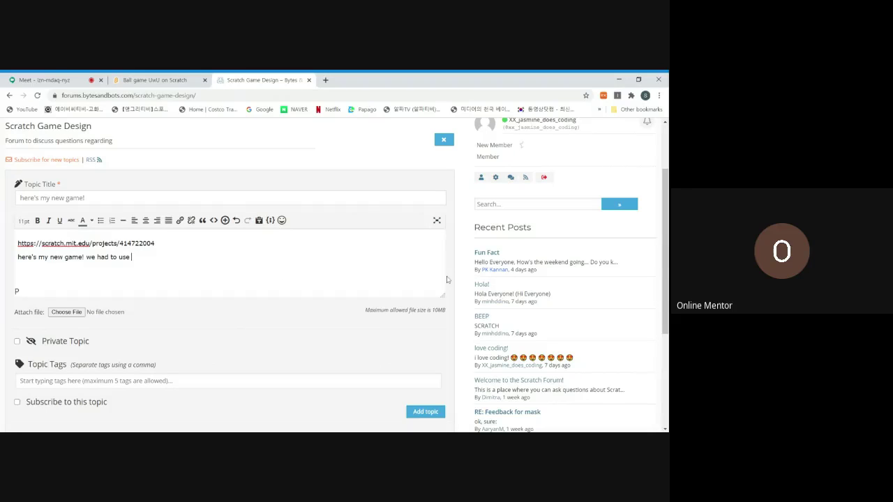
{"action": "type", "text": "A LOT of lope"}
{"action": "key", "text": "BackSpace"}
{"action": "key", "text": "BackSpace"}
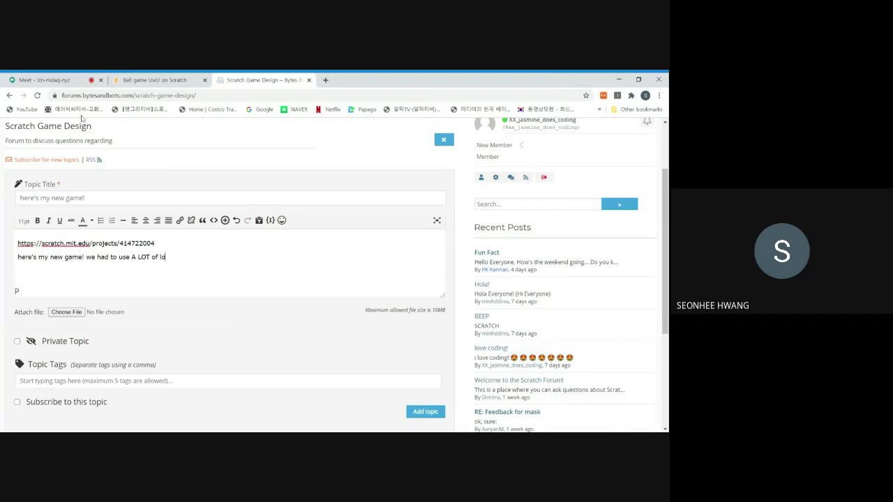
{"action": "key", "text": "ctrl+1"}
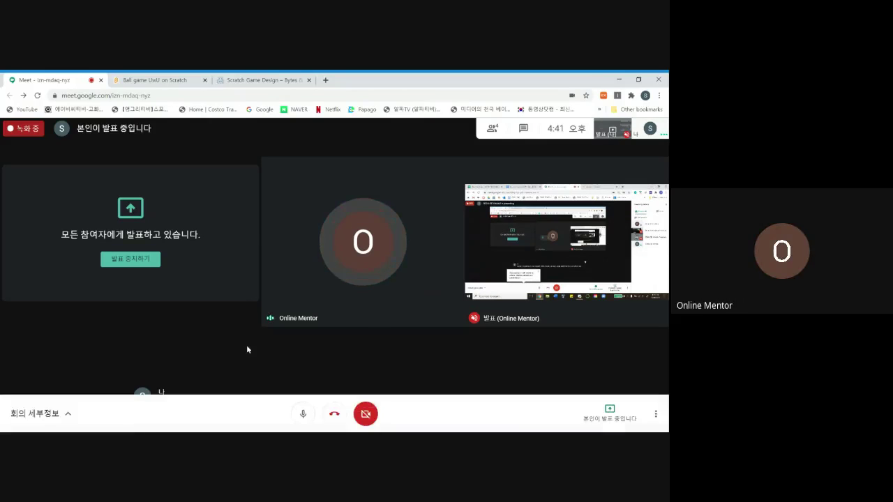
{"action": "left_click", "coordinate": [253, 78]}
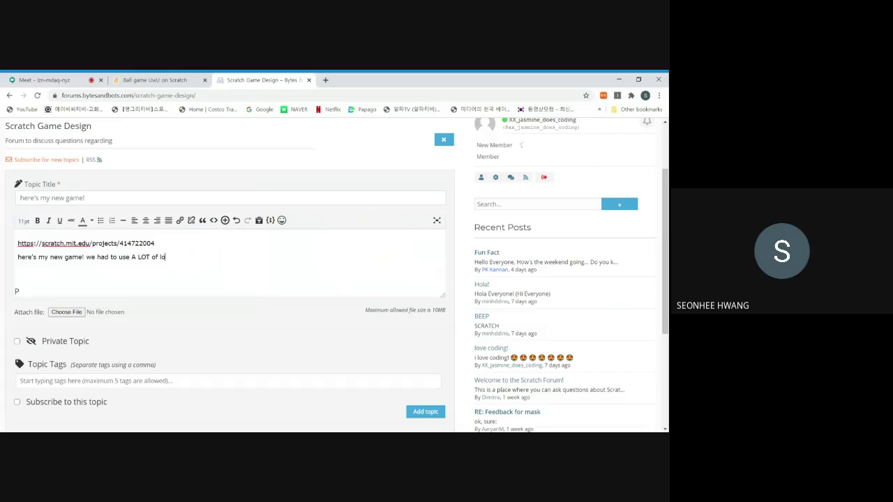
{"action": "type", "text": "op"}
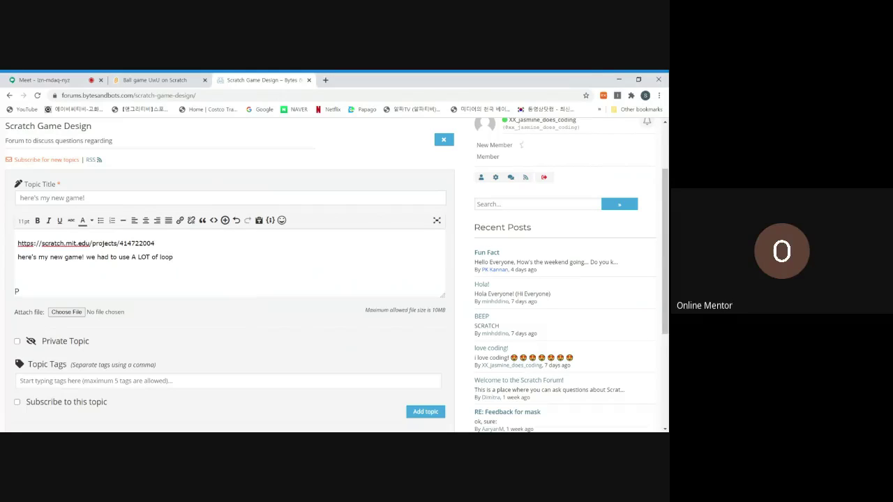
{"action": "type", "text": "s and b"}
Step: Recheck the Stage script in the Scratch project and extend the forum message to "broadcast and i had a little prombl"
{"action": "left_click", "coordinate": [188, 85]}
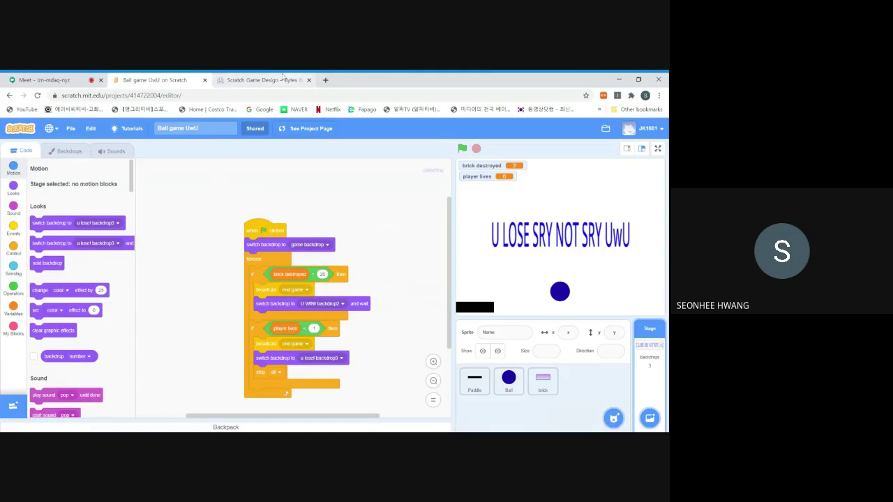
{"action": "left_click", "coordinate": [272, 79]}
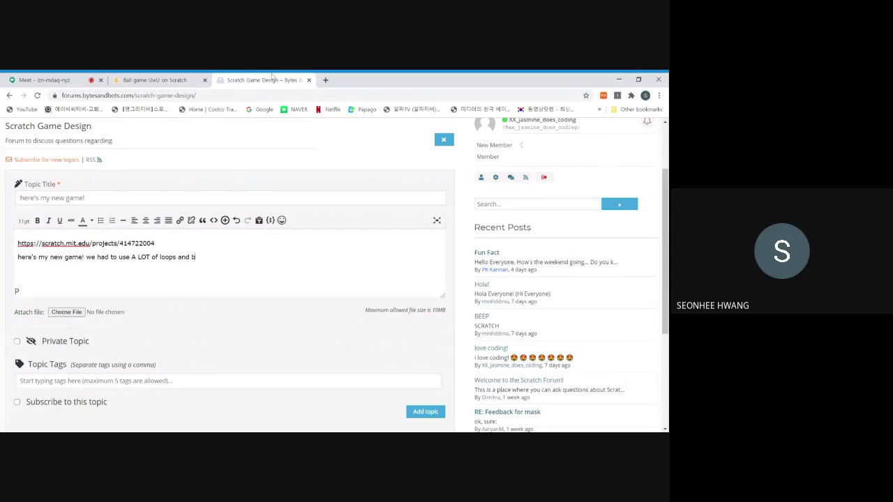
{"action": "type", "text": "roadcast"}
{"action": "type", "text": "and i g"}
{"action": "key", "text": "BackSpace"}
{"action": "type", "text": "had a little promb"}
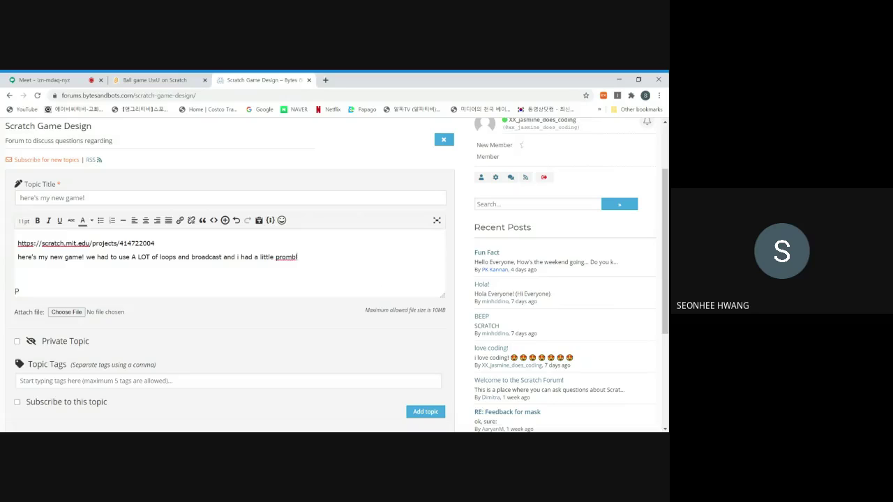
{"action": "type", "text": "l"}
{"action": "type", "text": "um"}
{"action": "key", "text": "BackSpace"}
{"action": "key", "text": "BackSpace"}
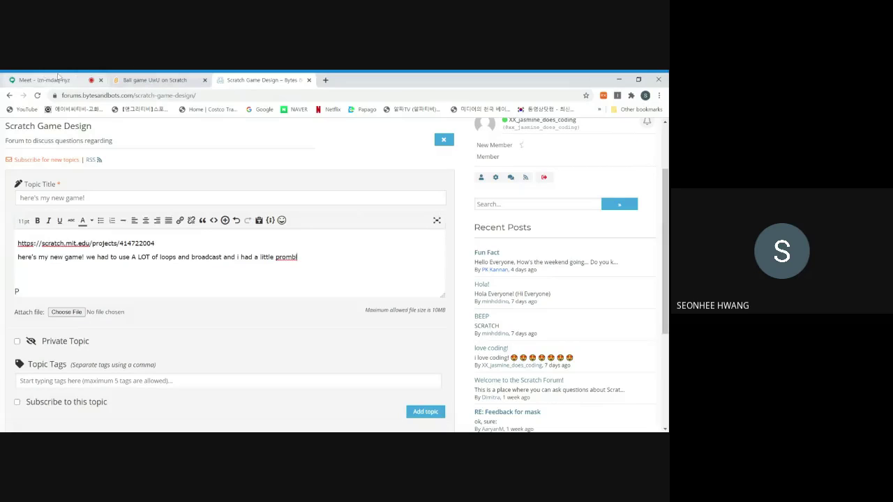
Step: Mute the microphone in the Google Meet call and return to the forum topic
{"action": "left_click", "coordinate": [42, 79]}
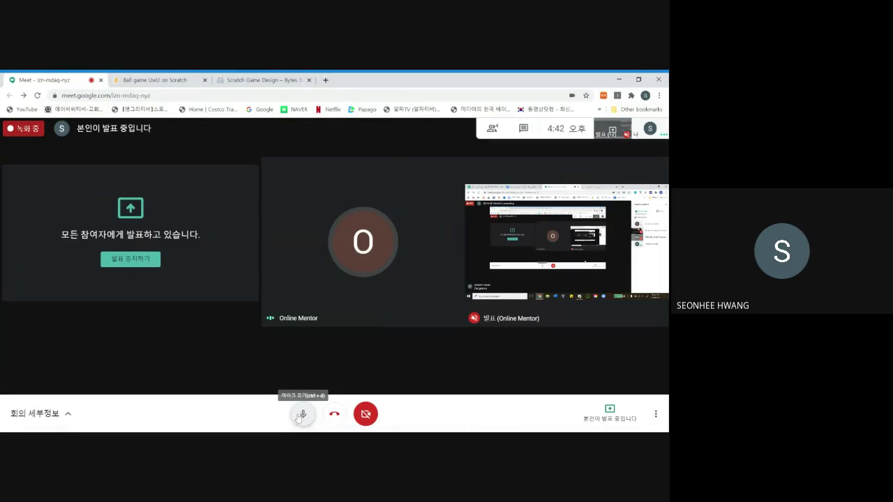
{"action": "left_click", "coordinate": [298, 417]}
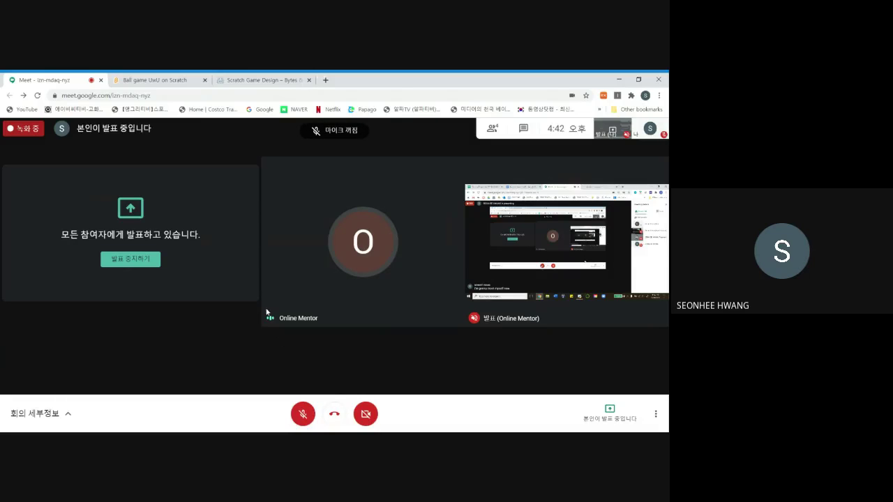
{"action": "left_click", "coordinate": [185, 77]}
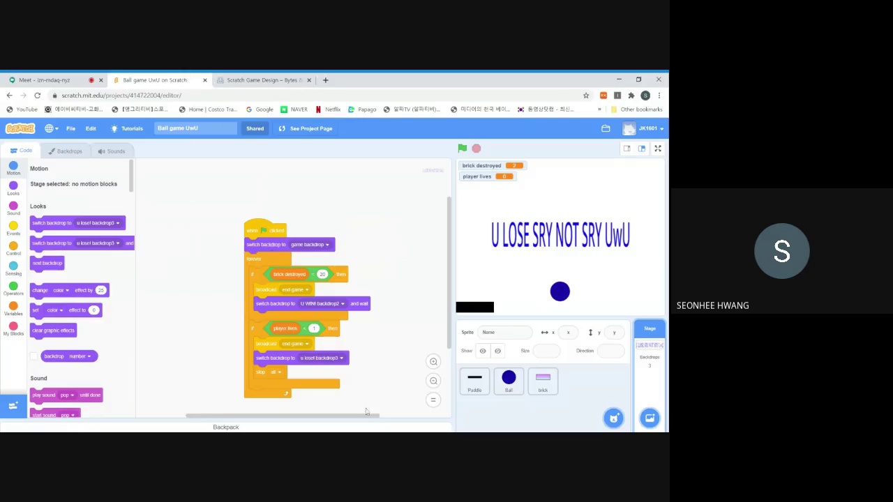
{"action": "left_click", "coordinate": [249, 79]}
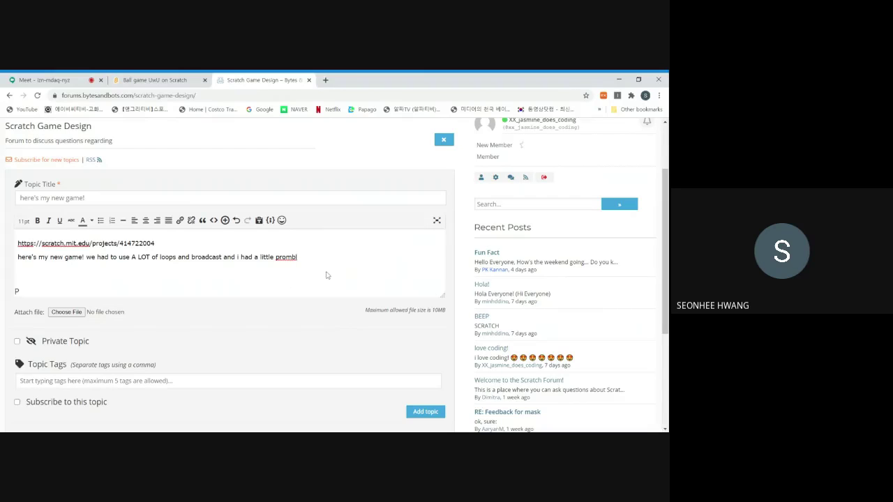
Step: Correct the misspelled word in the forum message to "problem" and continue the sentence with "but i fixed it!"
{"action": "key", "text": "BackSpace"}
{"action": "key", "text": "BackSpace"}
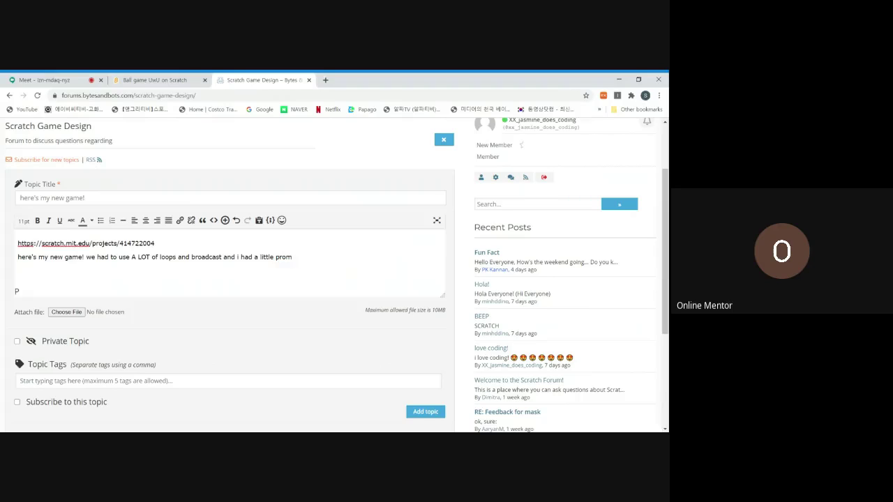
{"action": "key", "text": "BackSpace"}
{"action": "type", "text": "blem but i fixed it! ("}
{"action": "key", "text": "BackSpace"}
{"action": "key", "text": "BackSpace"}
{"action": "key", "text": "BackSpace"}
{"action": "key", "text": "BackSpace"}
{"action": "key", "text": "BackSpace"}
{"action": "key", "text": "BackSpace"}
{"action": "key", "text": "BackSpace"}
Step: Try adding an aside beginning with "(aka the" to the forum message and remove it
{"action": "type", "text": "(aka the theche"}
{"action": "key", "text": "BackSpace"}
{"action": "key", "text": "BackSpace"}
{"action": "key", "text": "BackSpace"}
{"action": "key", "text": "BackSpace"}
{"action": "key", "text": "BackSpace"}
{"action": "key", "text": "BackSpace"}
{"action": "key", "text": "BackSpace"}
{"action": "key", "text": "BackSpace"}
{"action": "key", "text": "BackSpace"}
{"action": "key", "text": "BackSpace"}
{"action": "key", "text": "BackSpace"}
Step: Clear the leftover text and complete the message line with "fixed it! hope u love it"
{"action": "type", "text": "the"}
{"action": "key", "text": "BackSpace"}
{"action": "key", "text": "BackSpace"}
{"action": "key", "text": "BackSpace"}
{"action": "key", "text": "BackSpace"}
{"action": "key", "text": "BackSpace"}
{"action": "key", "text": "BackSpace"}
{"action": "key", "text": "BackSpace"}
{"action": "key", "text": "BackSpace"}
{"action": "type", "text": "fixed it! hope u love it"}
Step: Unmute the microphone in the Google Meet call and return to the forum topic
{"action": "left_click", "coordinate": [44, 79]}
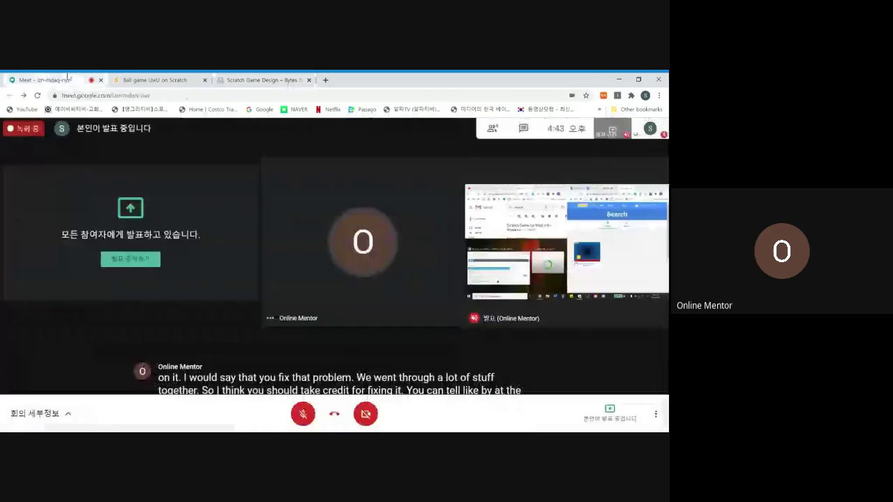
{"action": "left_click", "coordinate": [297, 417]}
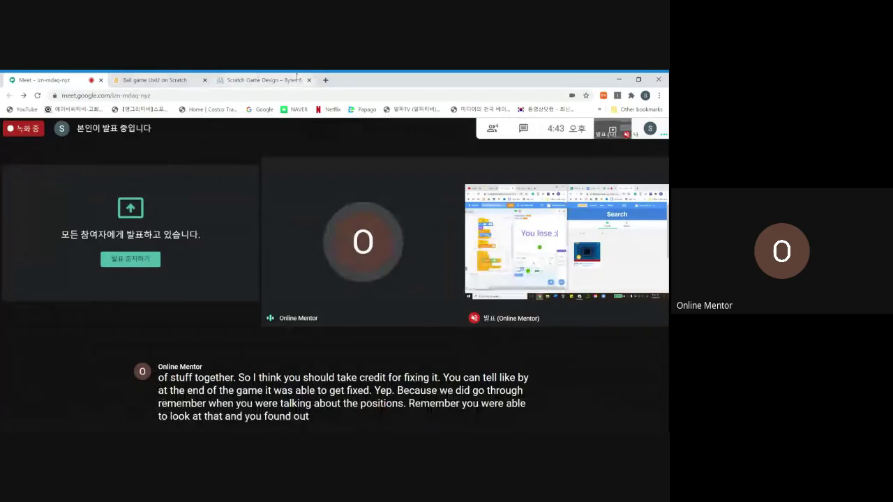
{"action": "left_click", "coordinate": [256, 79]}
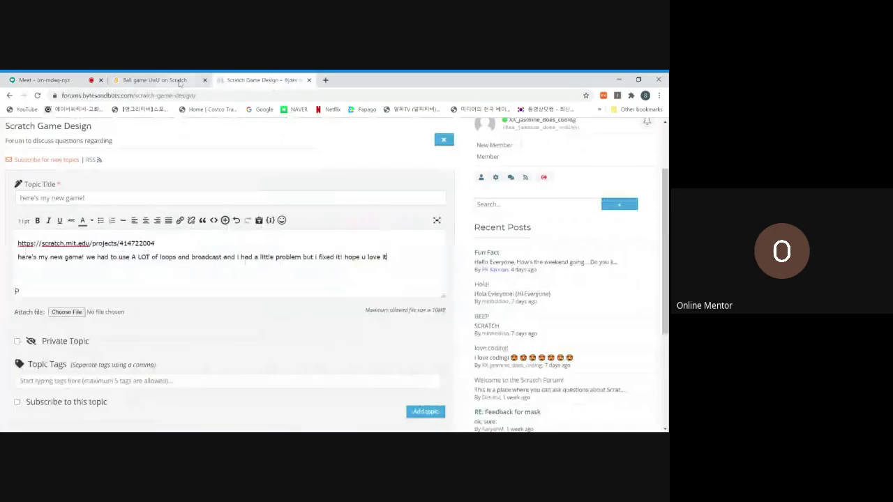
{"action": "left_click", "coordinate": [160, 80]}
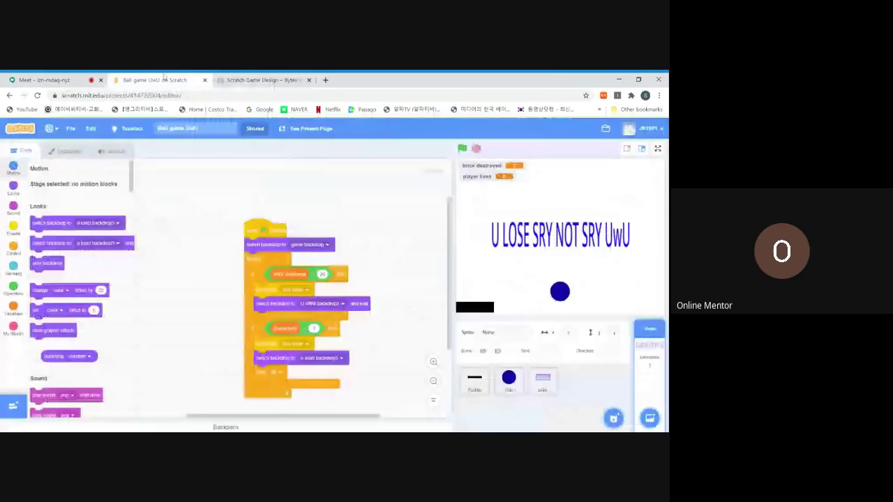
{"action": "left_click", "coordinate": [256, 79]}
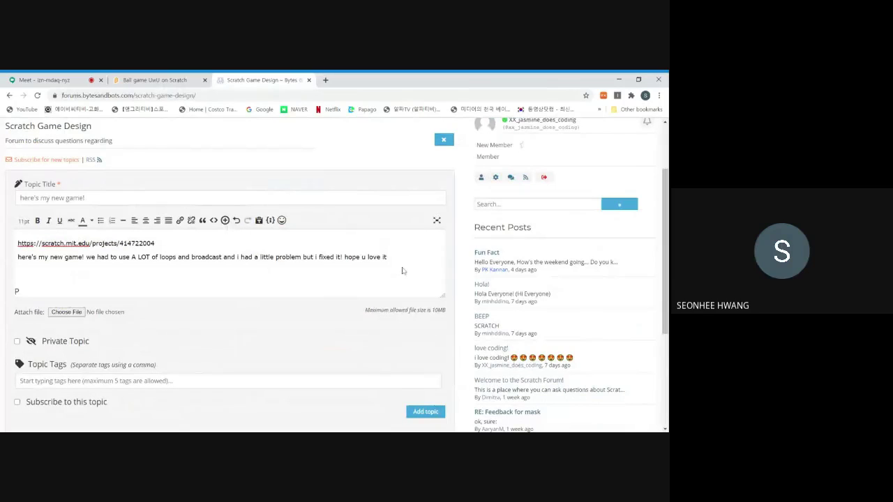
Step: End the message line with "!" and start a new line reading "P.S I was the only one in class and i f"
{"action": "type", "text": "!"}
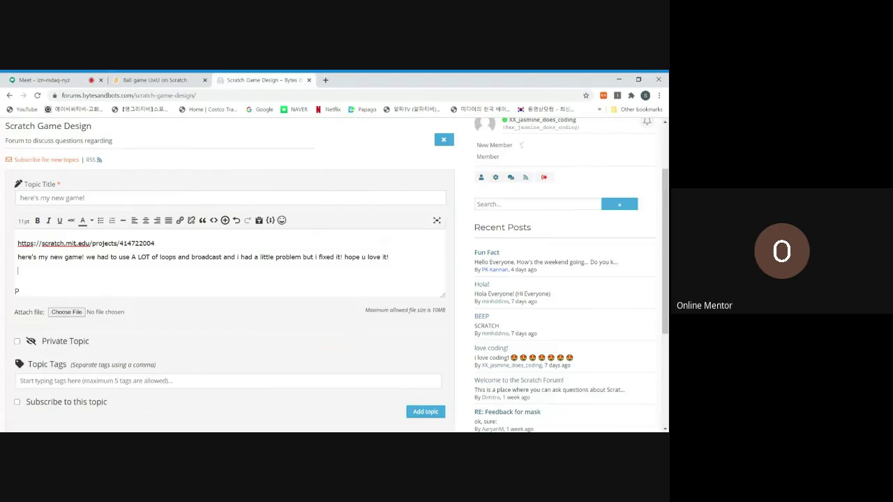
{"action": "type", "text": "P"}
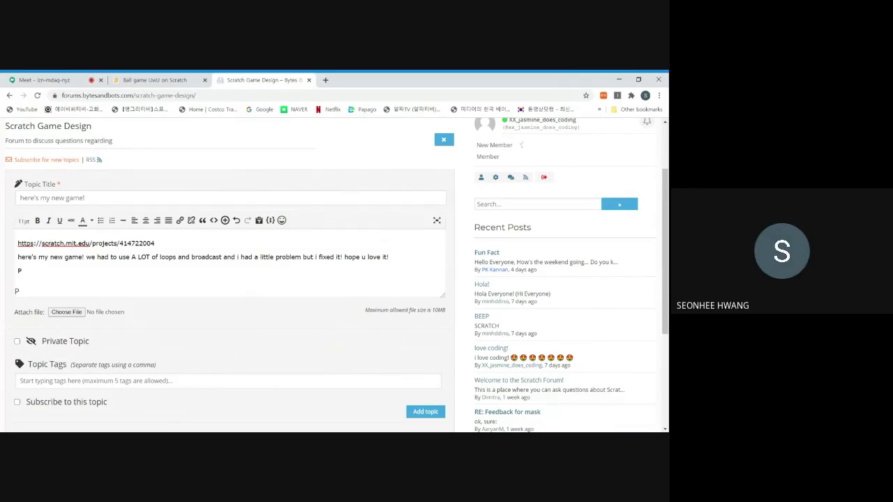
{"action": "type", "text": ".s"}
{"action": "type", "text": "S"}
{"action": "type", "text": " I"}
{"action": "type", "text": " was"}
{"action": "type", "text": "the"}
{"action": "type", "text": " only"}
{"action": "type", "text": " one"}
{"action": "type", "text": "in"}
{"action": "type", "text": " class"}
{"action": "type", "text": " and"}
{"action": "type", "text": " i "}
{"action": "type", "text": "f"}
Step: Separate the Google Meet call into its own browser window and switch back to the forum topic window
{"action": "left_click_drag", "start_coordinate": [42, 79], "coordinate": [42, 160]}
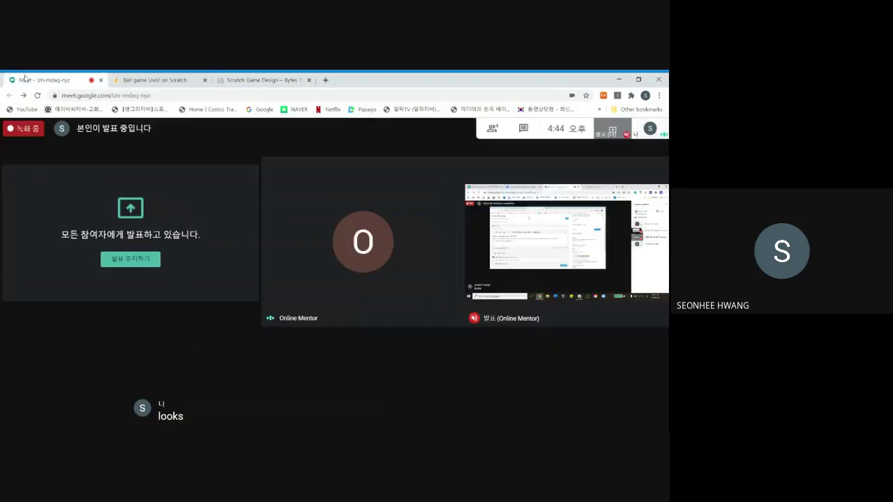
{"action": "key", "text": "alt+Tab"}
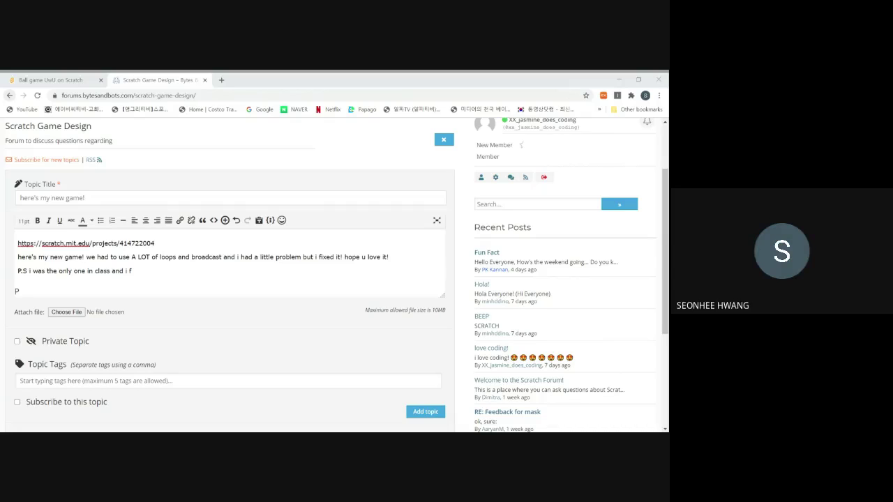
{"action": "key", "text": "alt+Tab"}
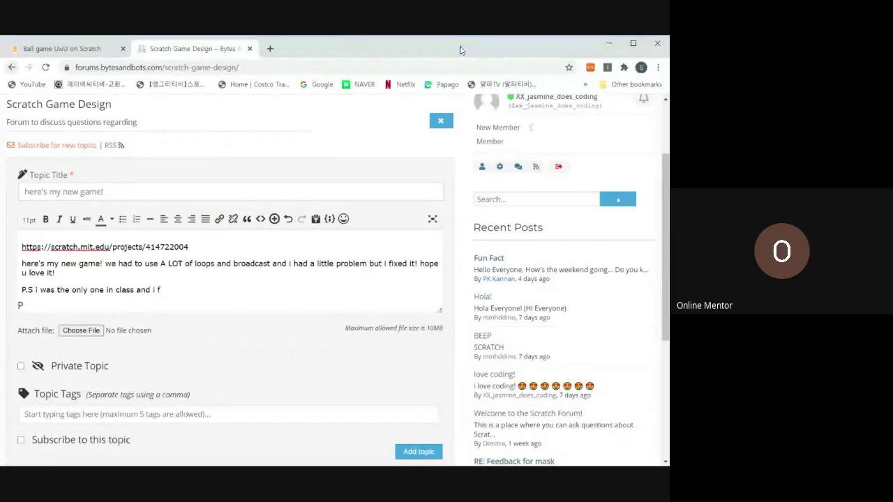
{"action": "key", "text": "alt+Tab"}
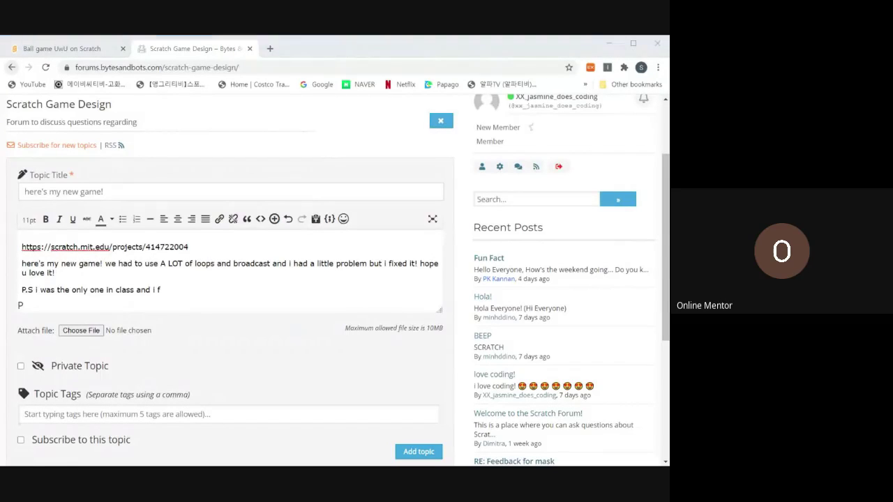